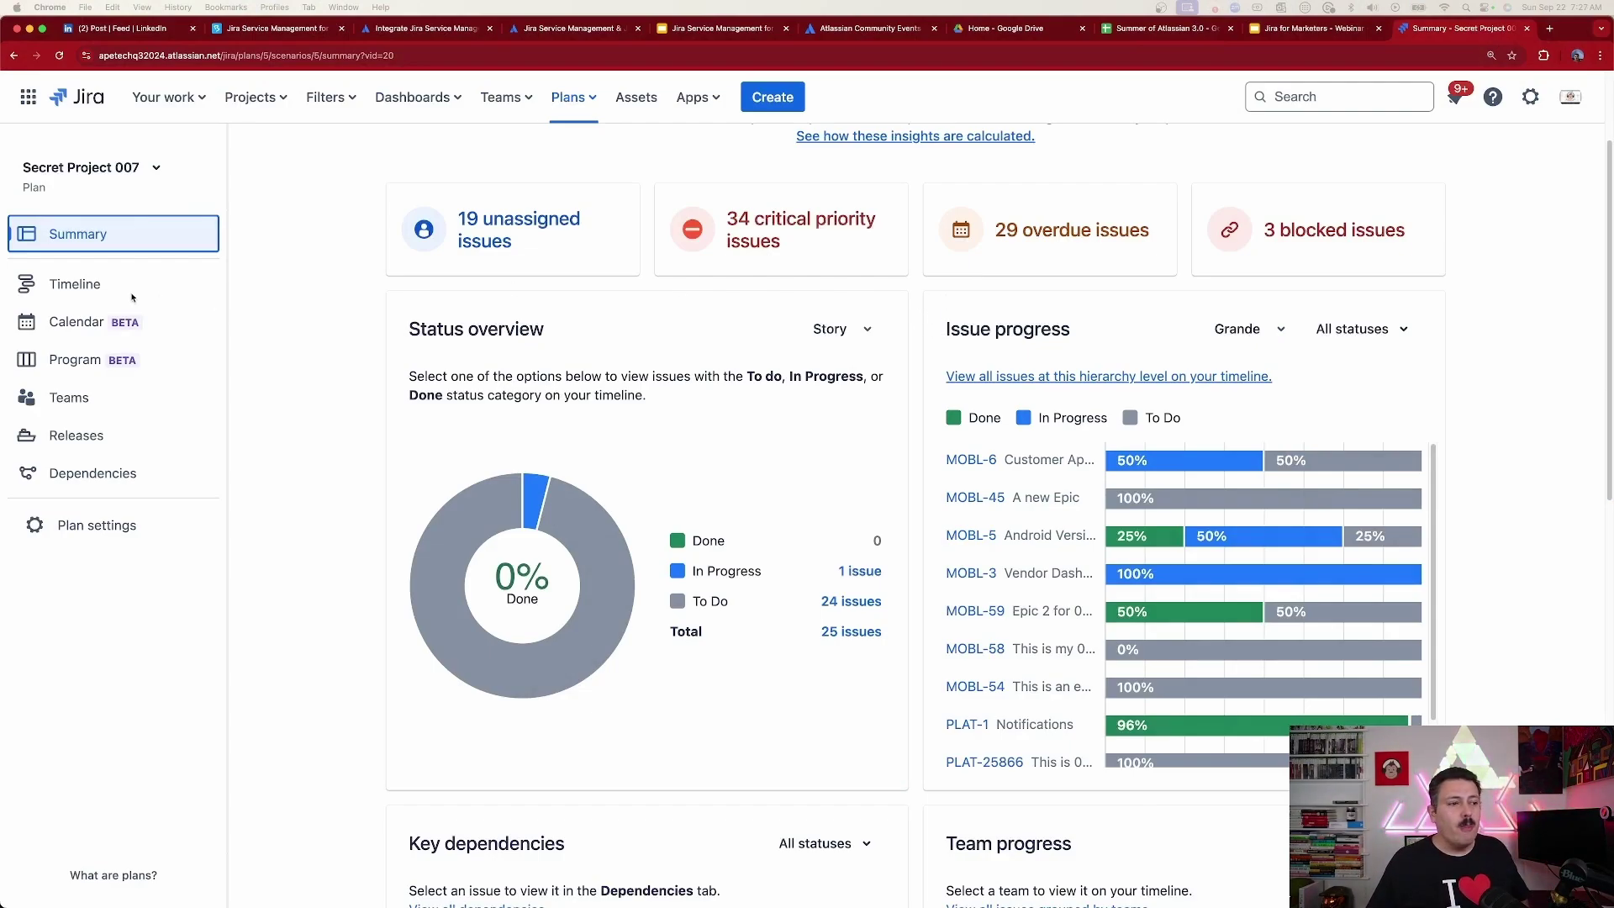
- Glance at the plan timeline, then check the summary's fixed date range option without changing it
click(84, 286)
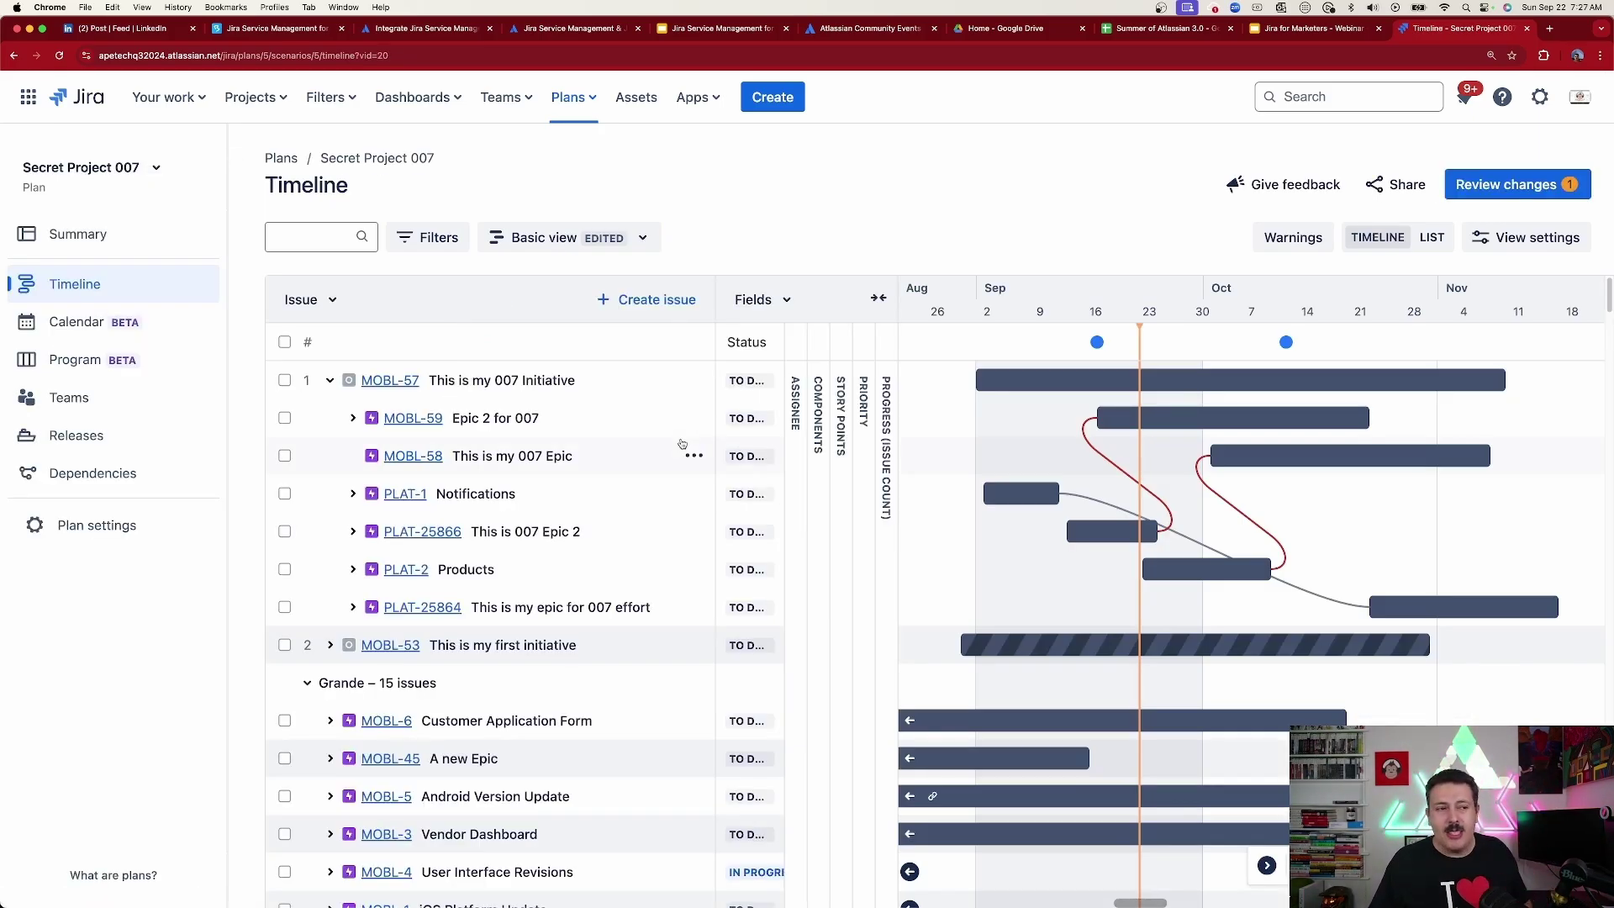
click(89, 236)
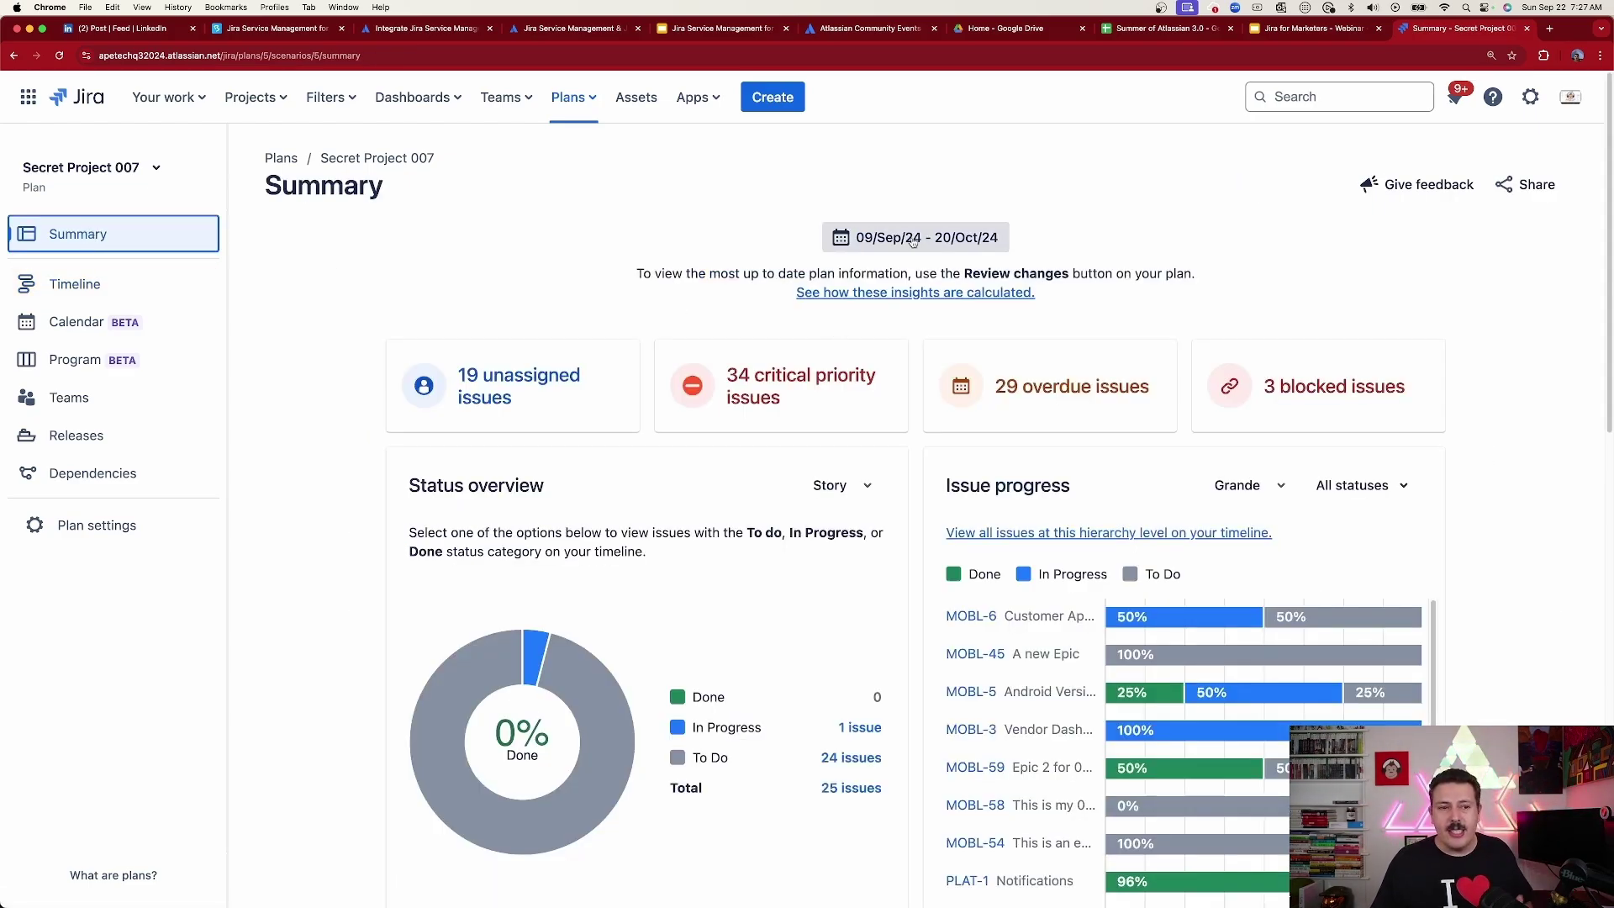
click(913, 239)
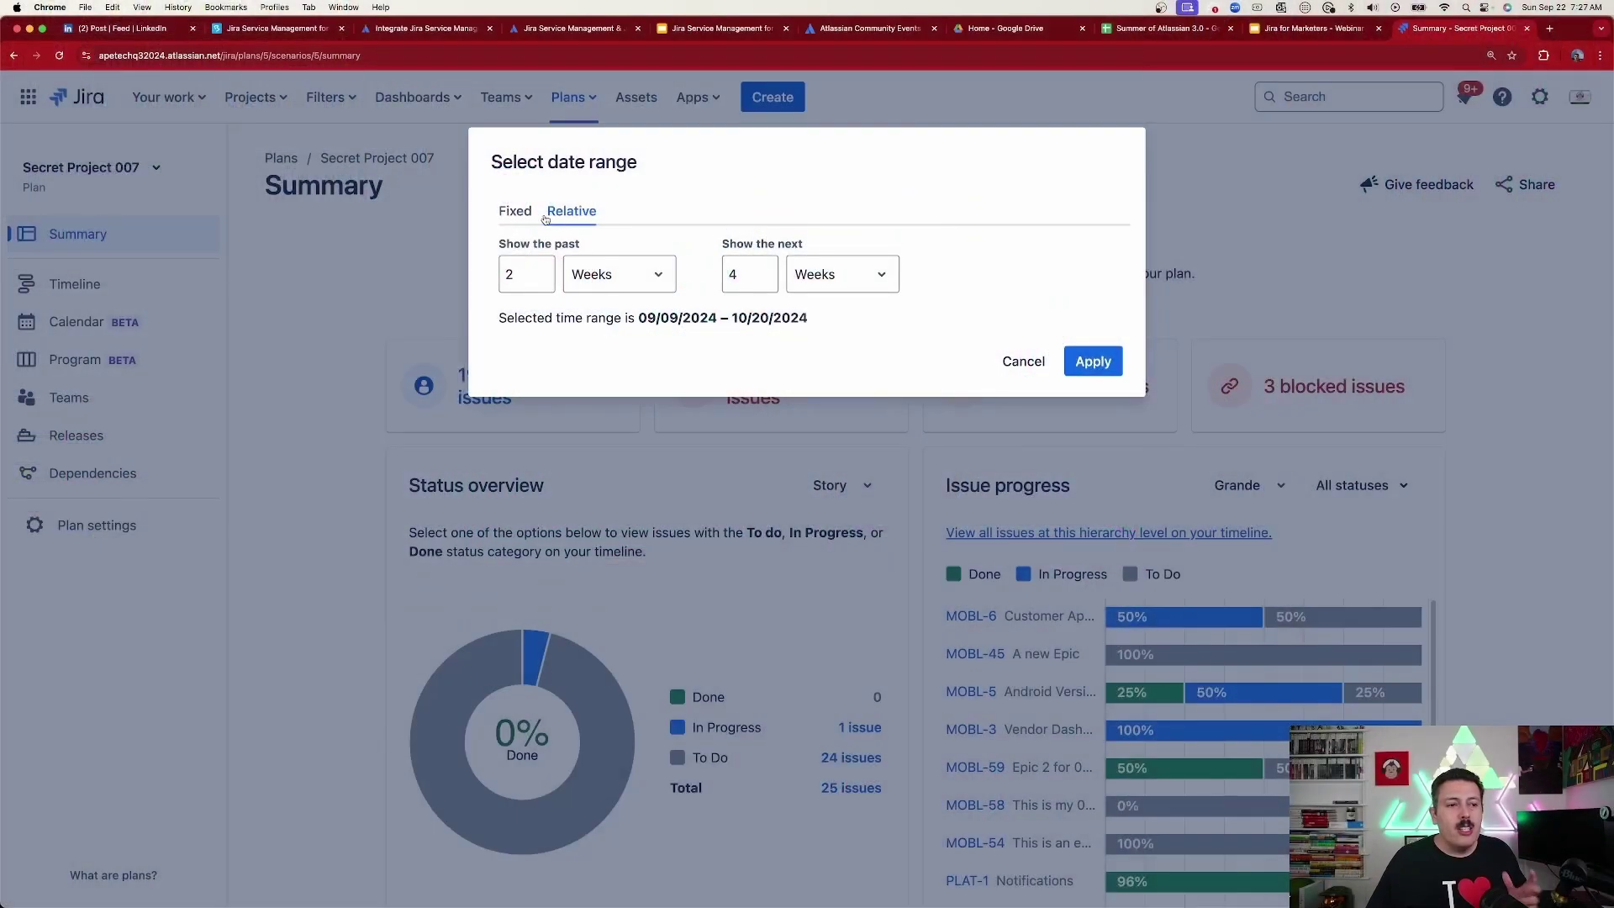
click(515, 212)
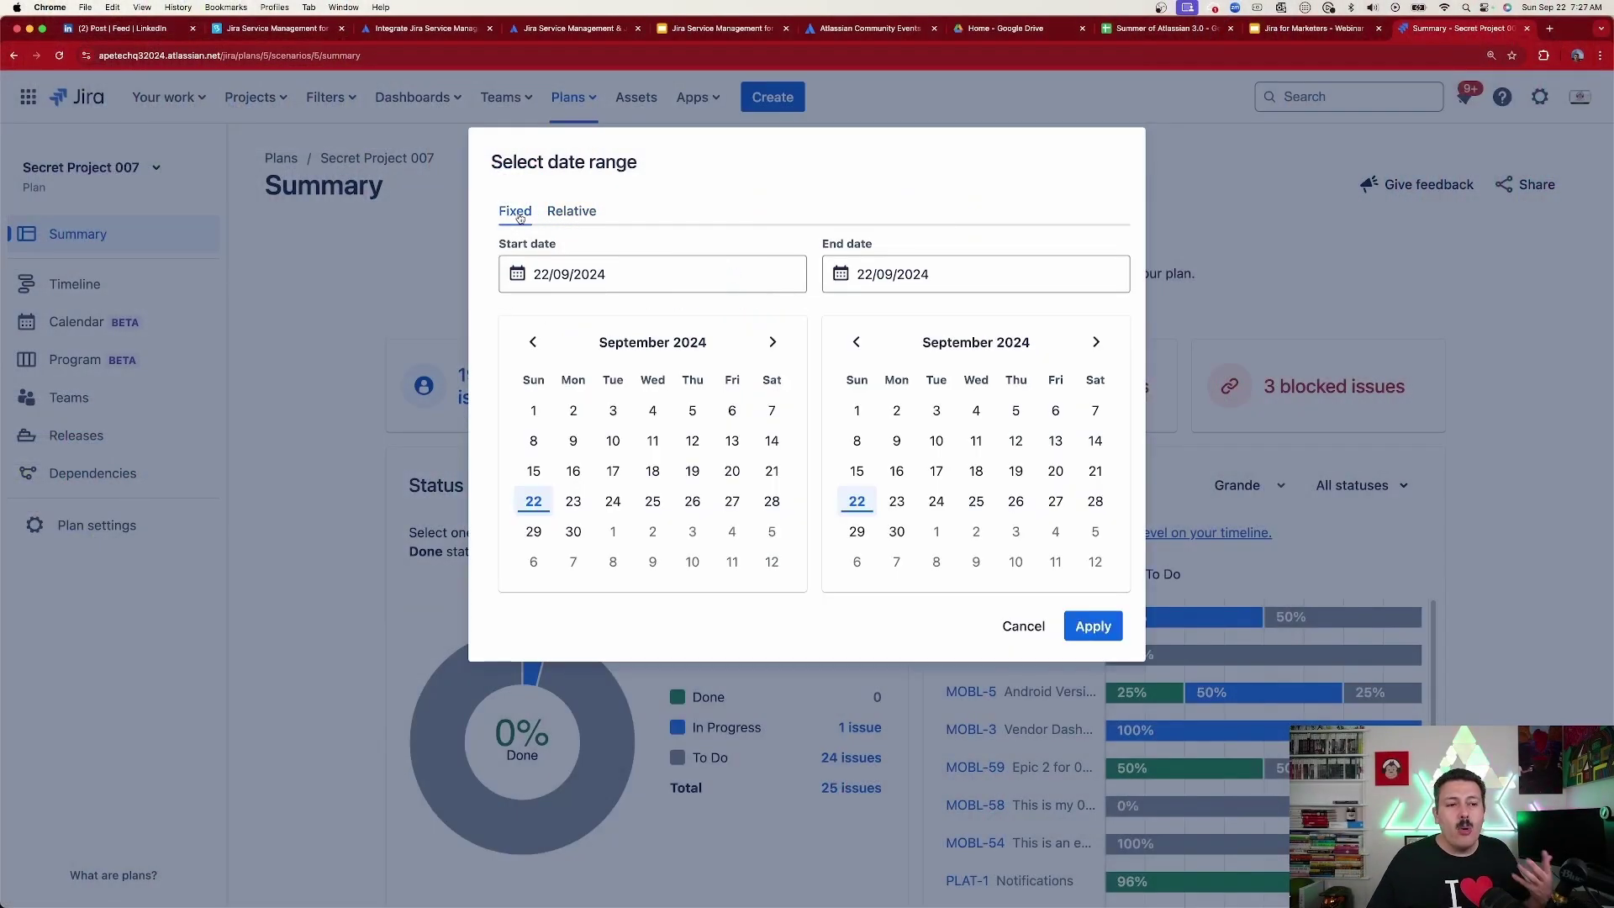
click(1011, 624)
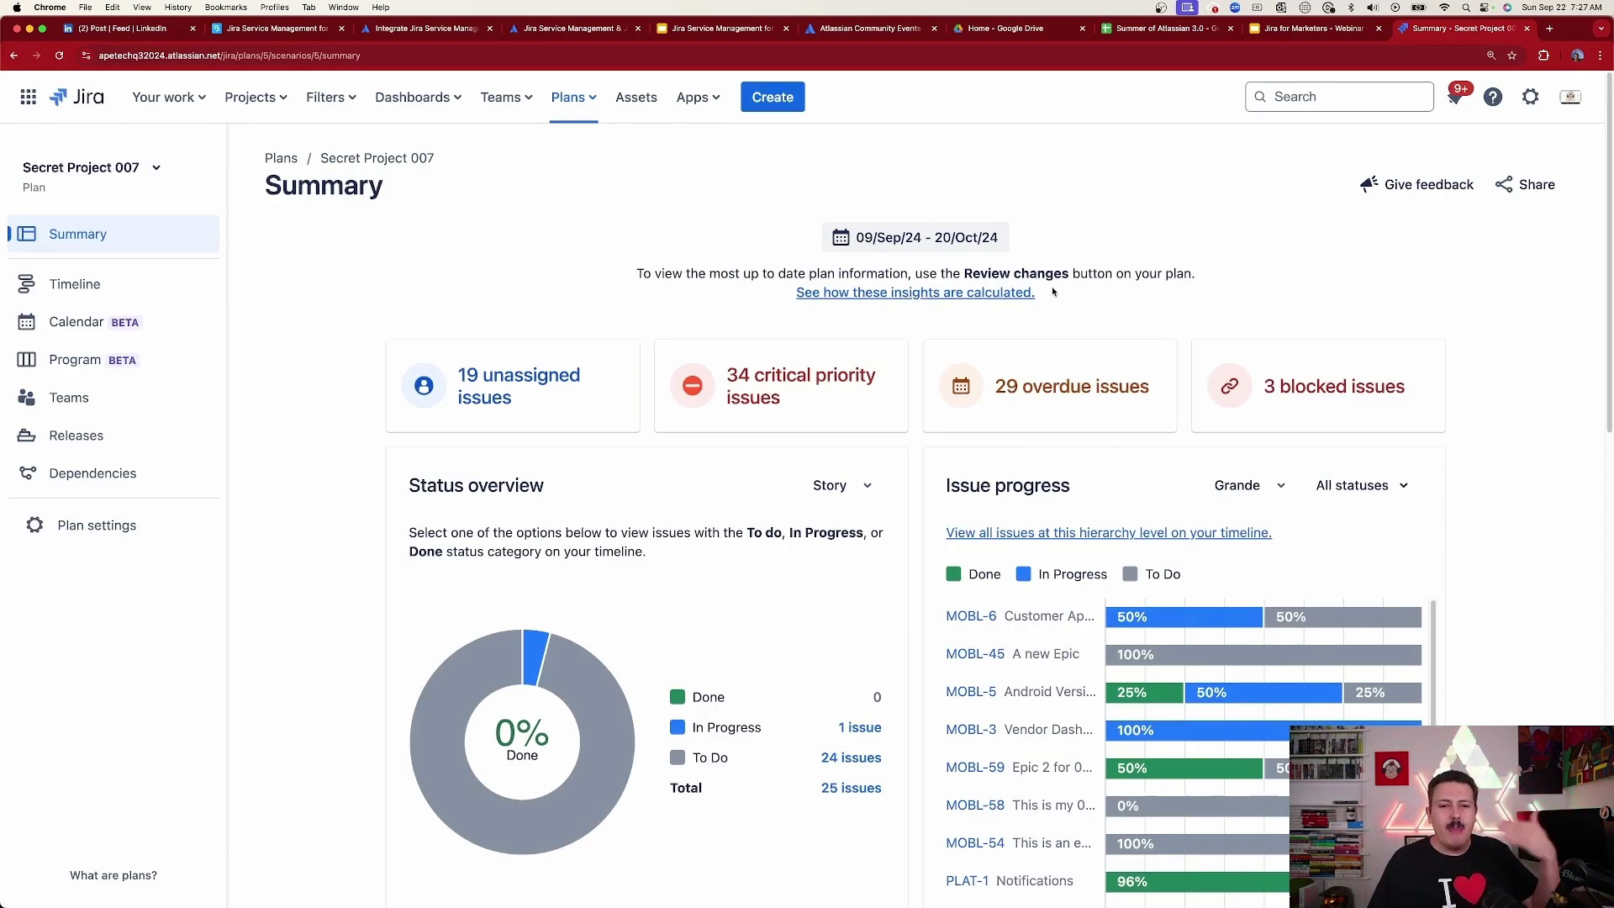
- View the 19 unassigned and 34 critical-priority issues on the timeline, showing each issue's priority
scroll(1042, 296, down, 3)
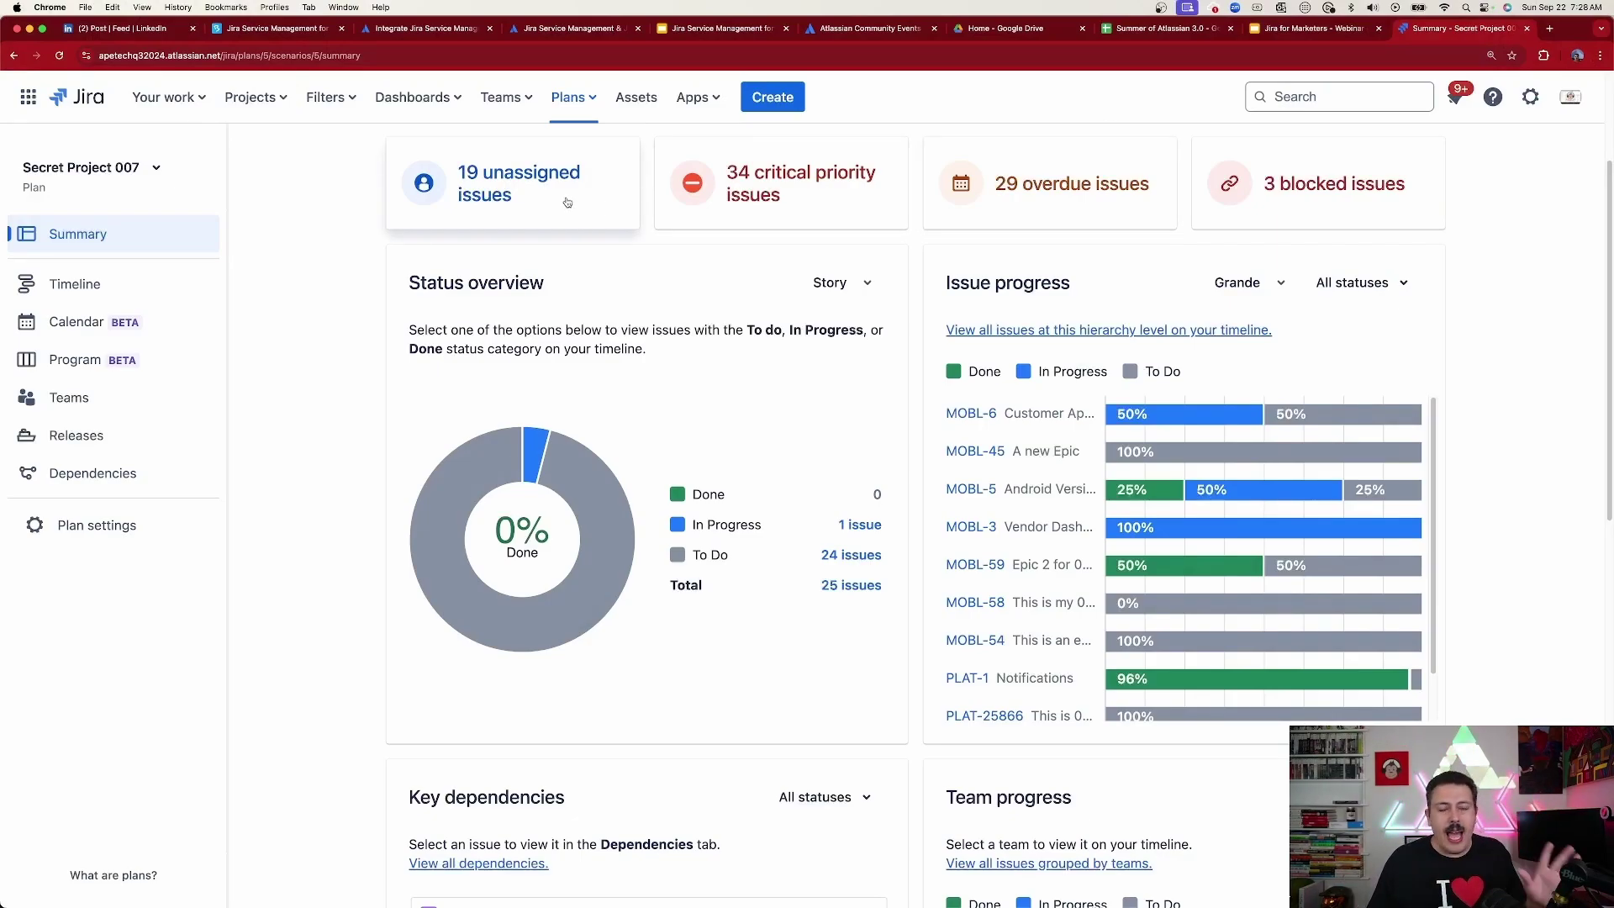
click(520, 177)
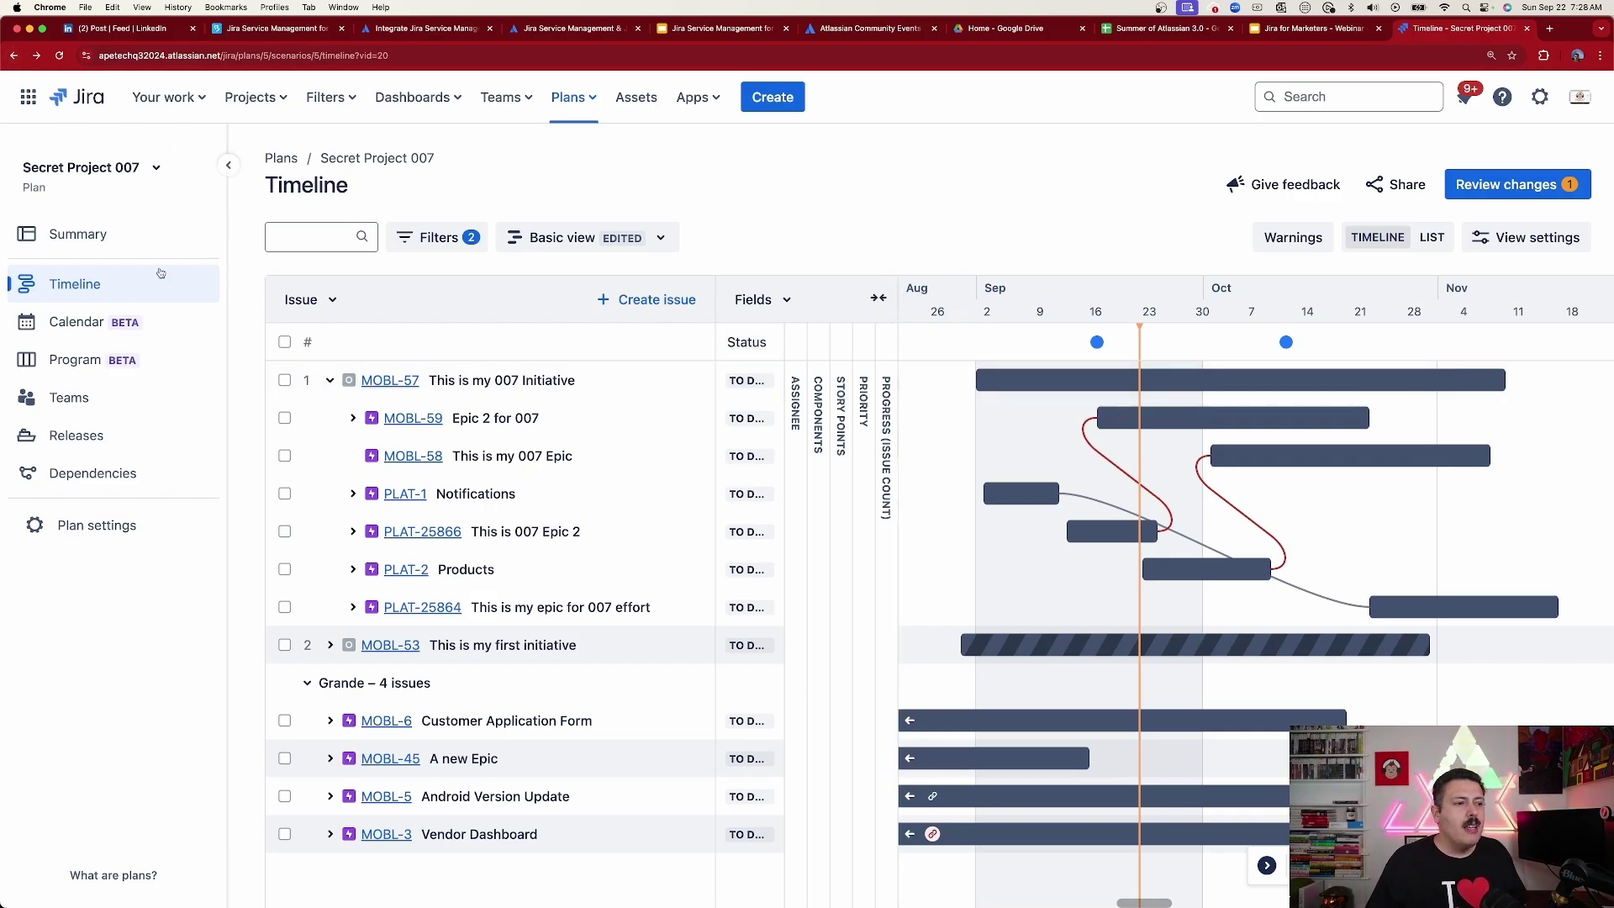
click(158, 237)
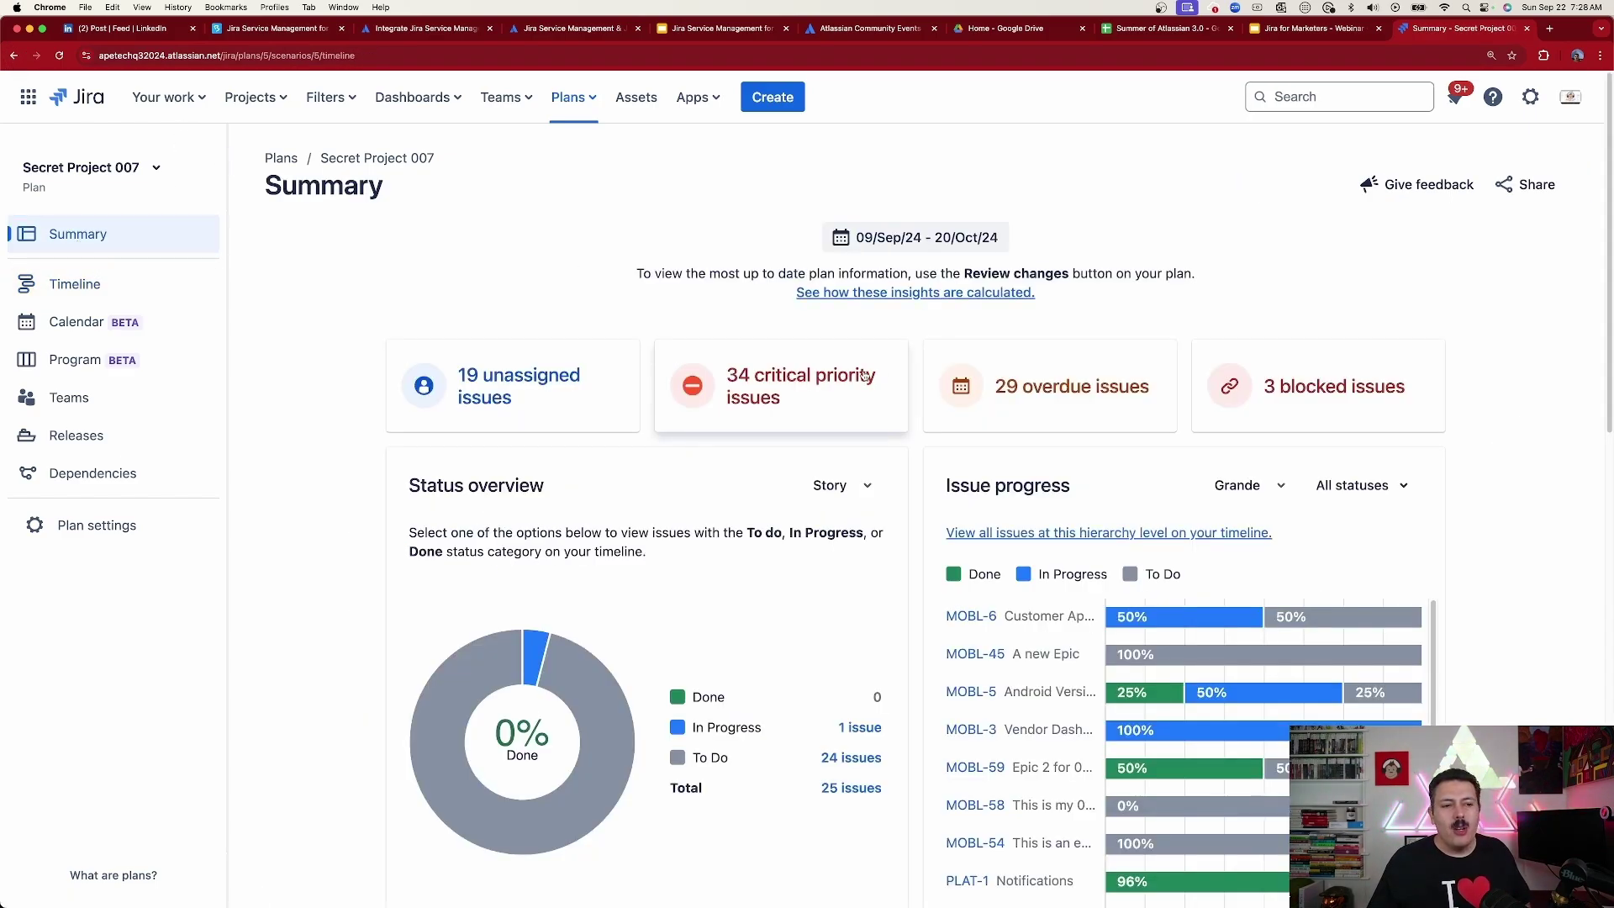
click(866, 376)
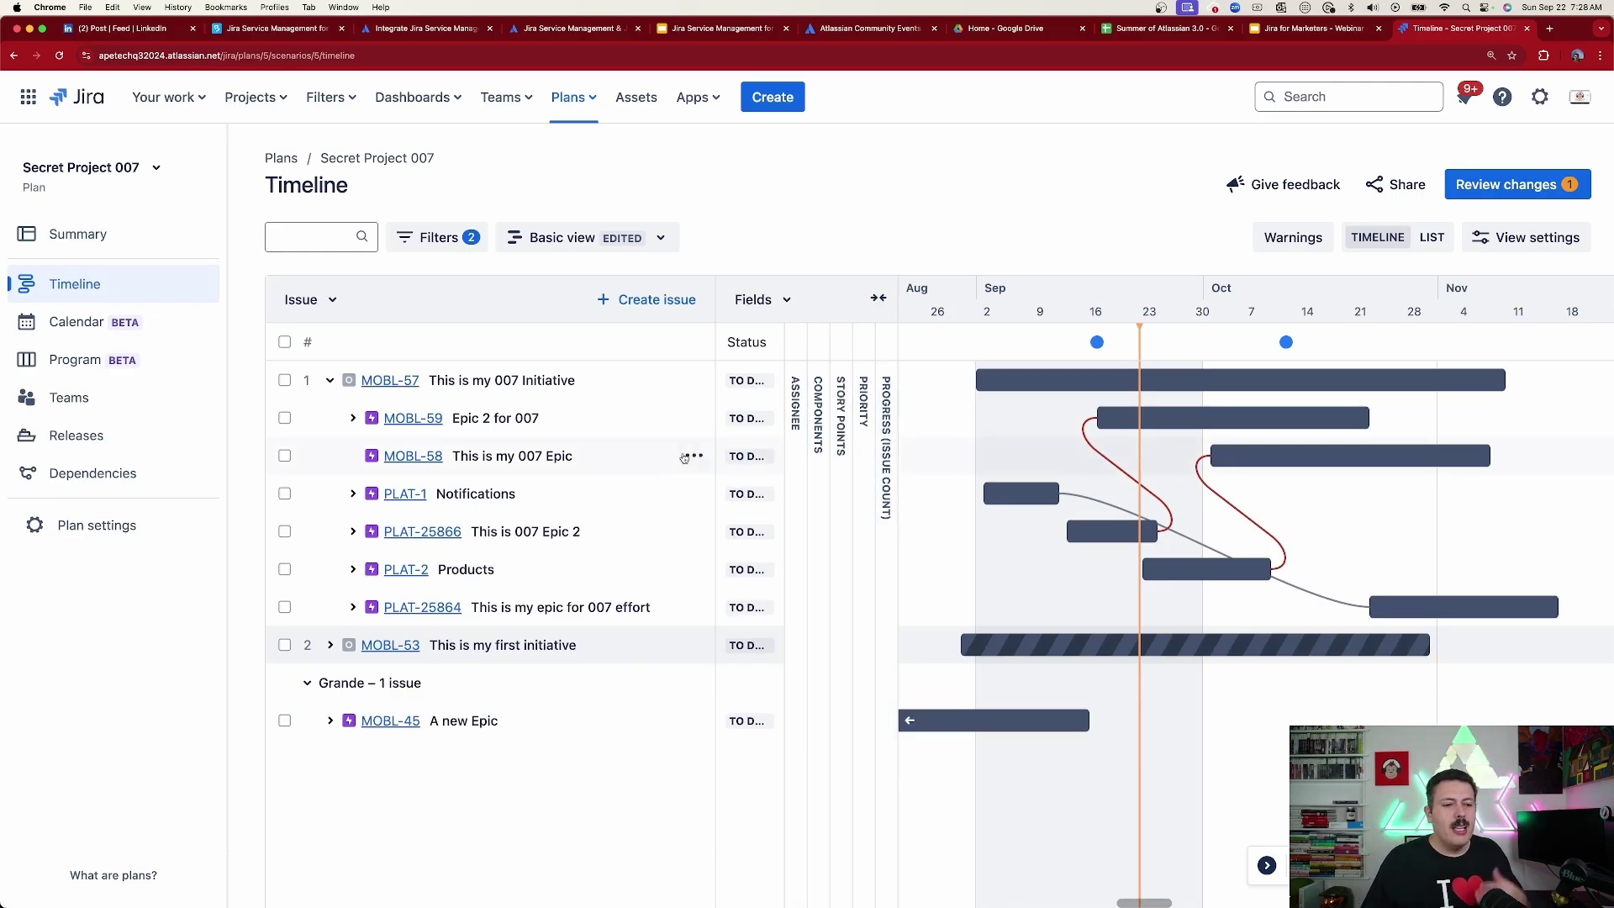
click(863, 361)
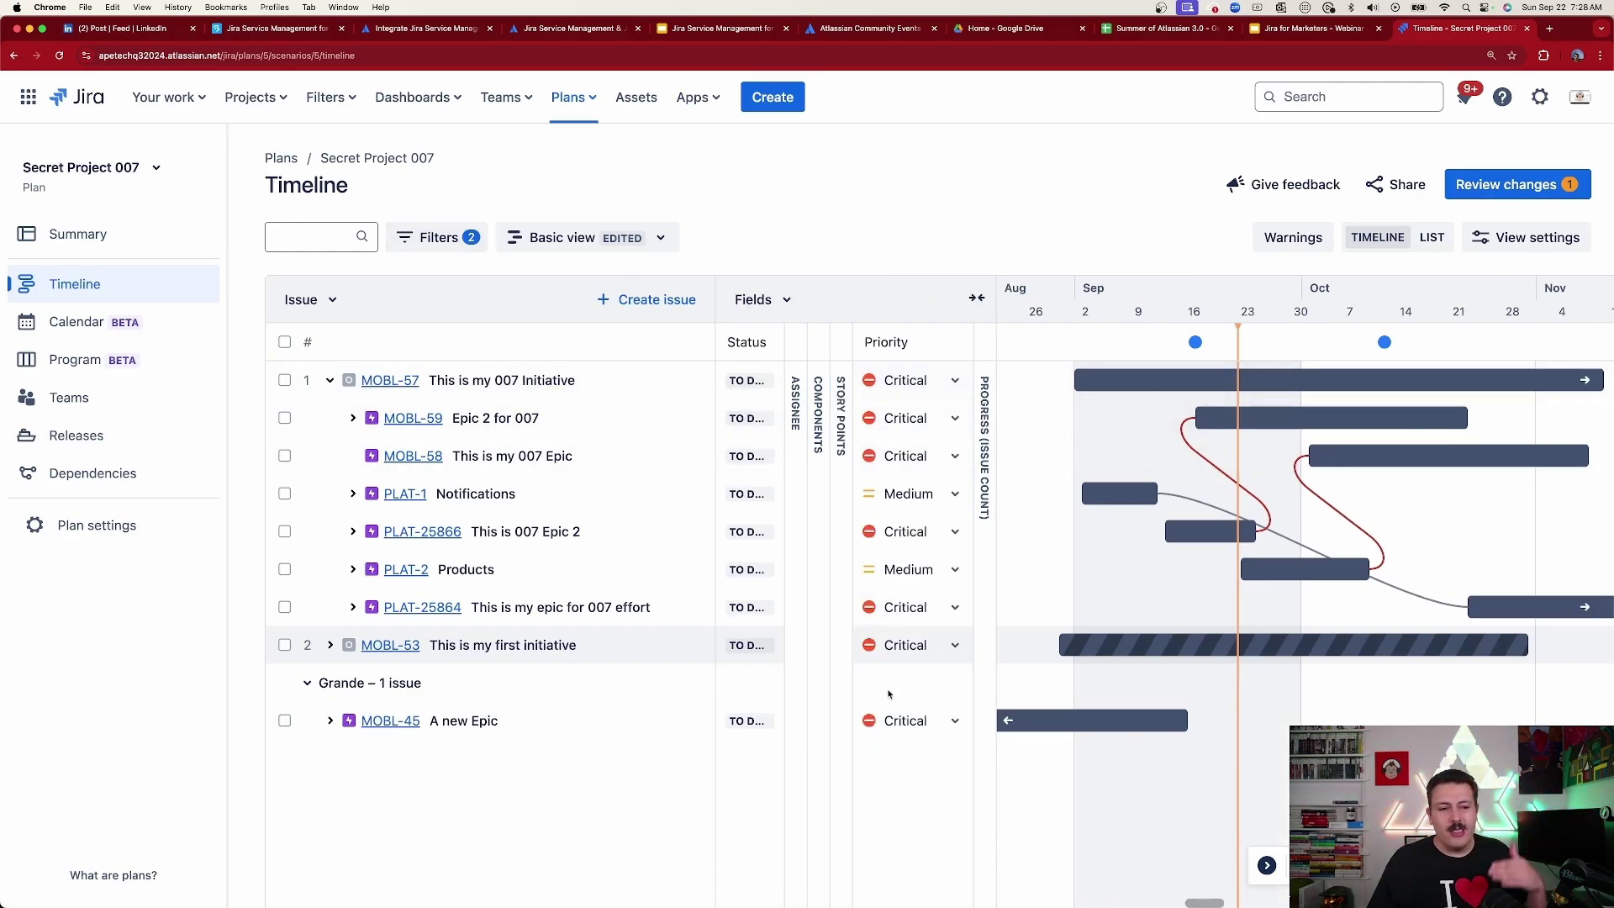
click(85, 242)
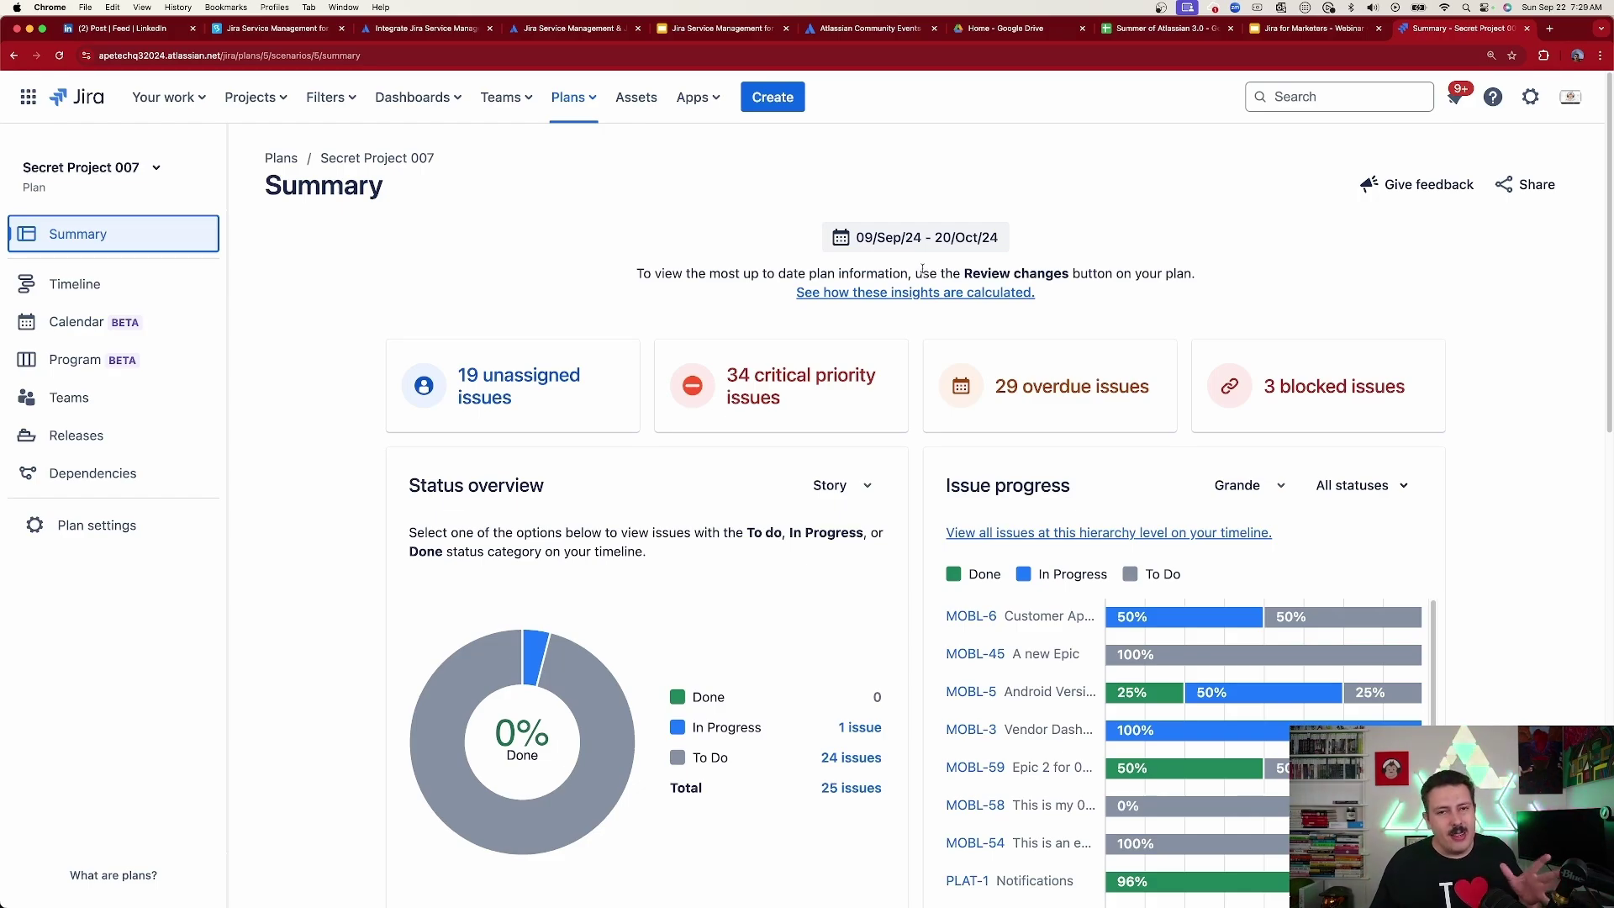
- Switch the Status overview hierarchy to Grande, then to Initiative, showing 2 To Do issues
scroll(989, 299, down, 5)
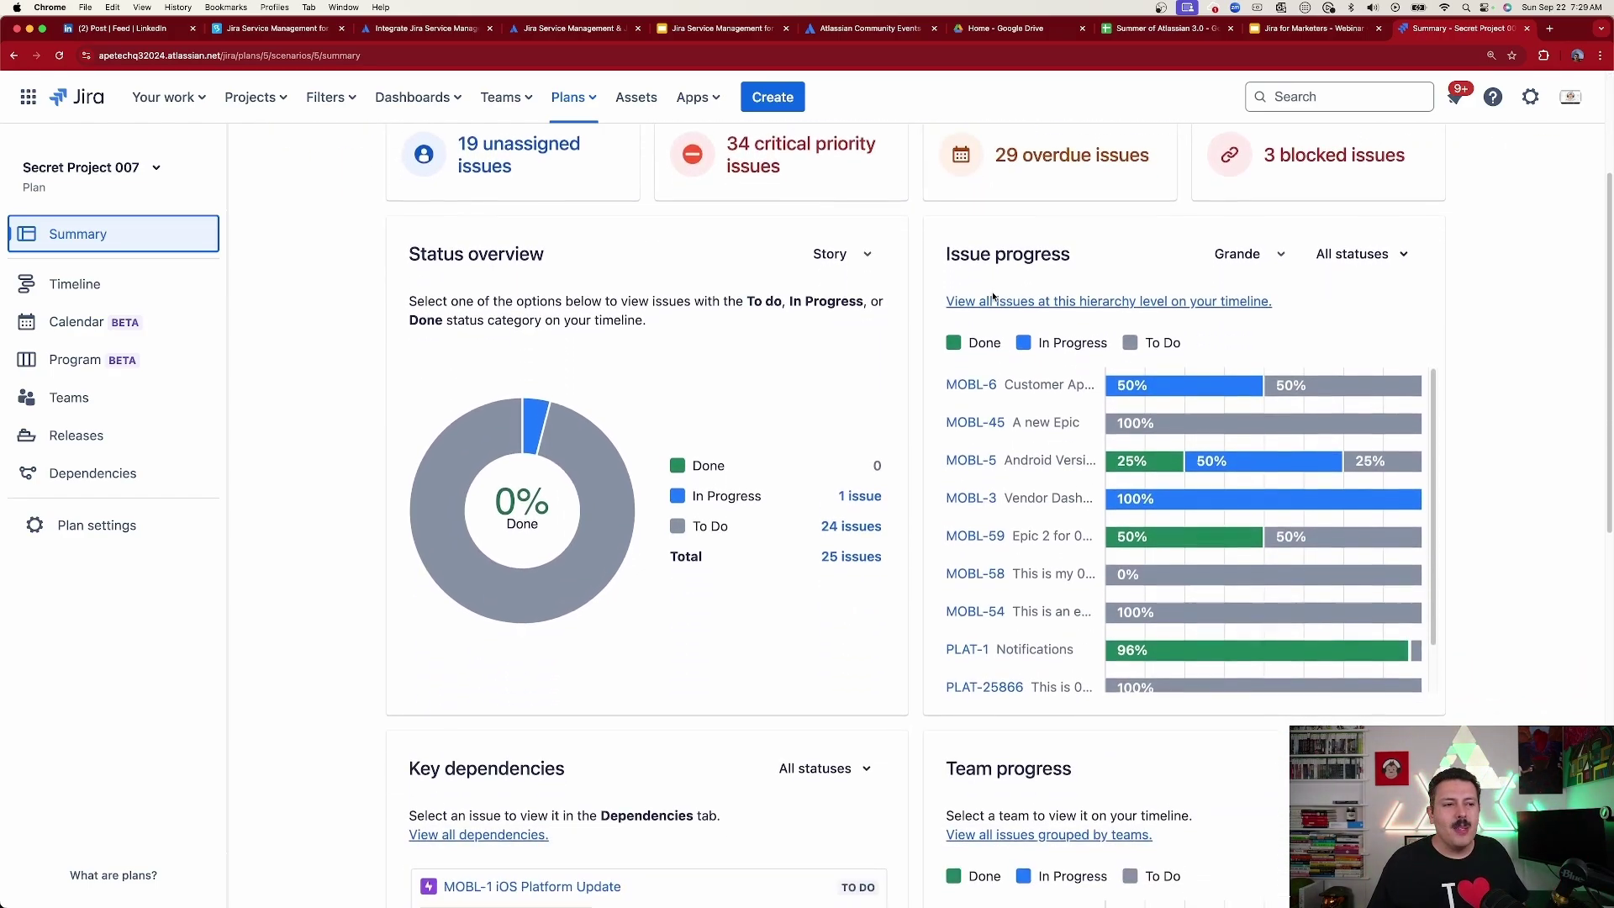
scroll(994, 297, down, 1)
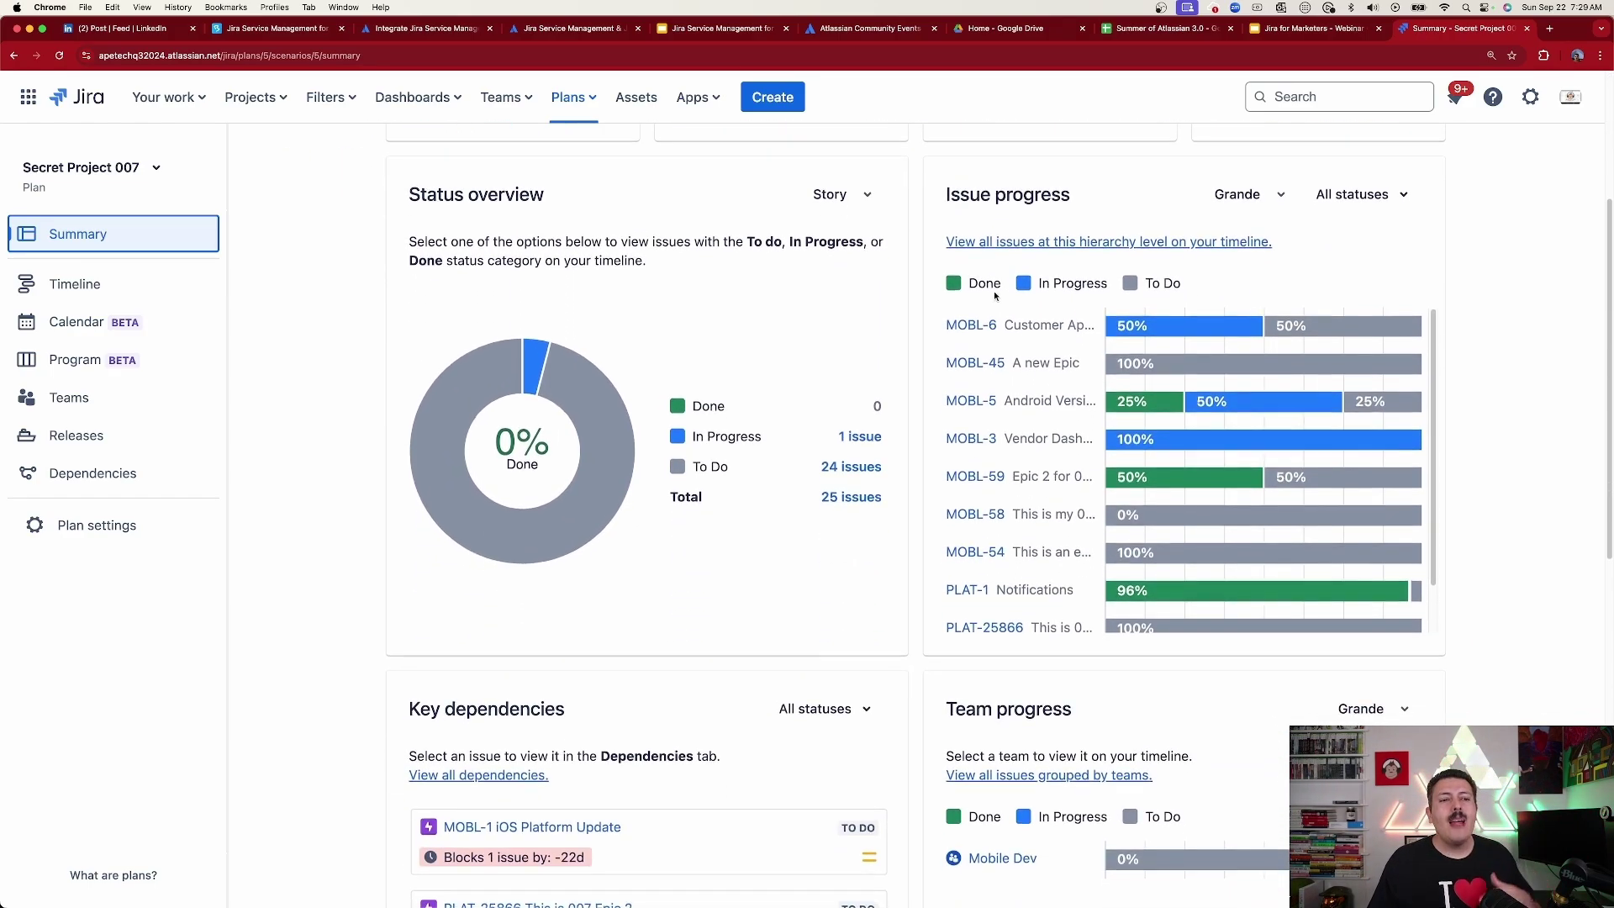
click(842, 205)
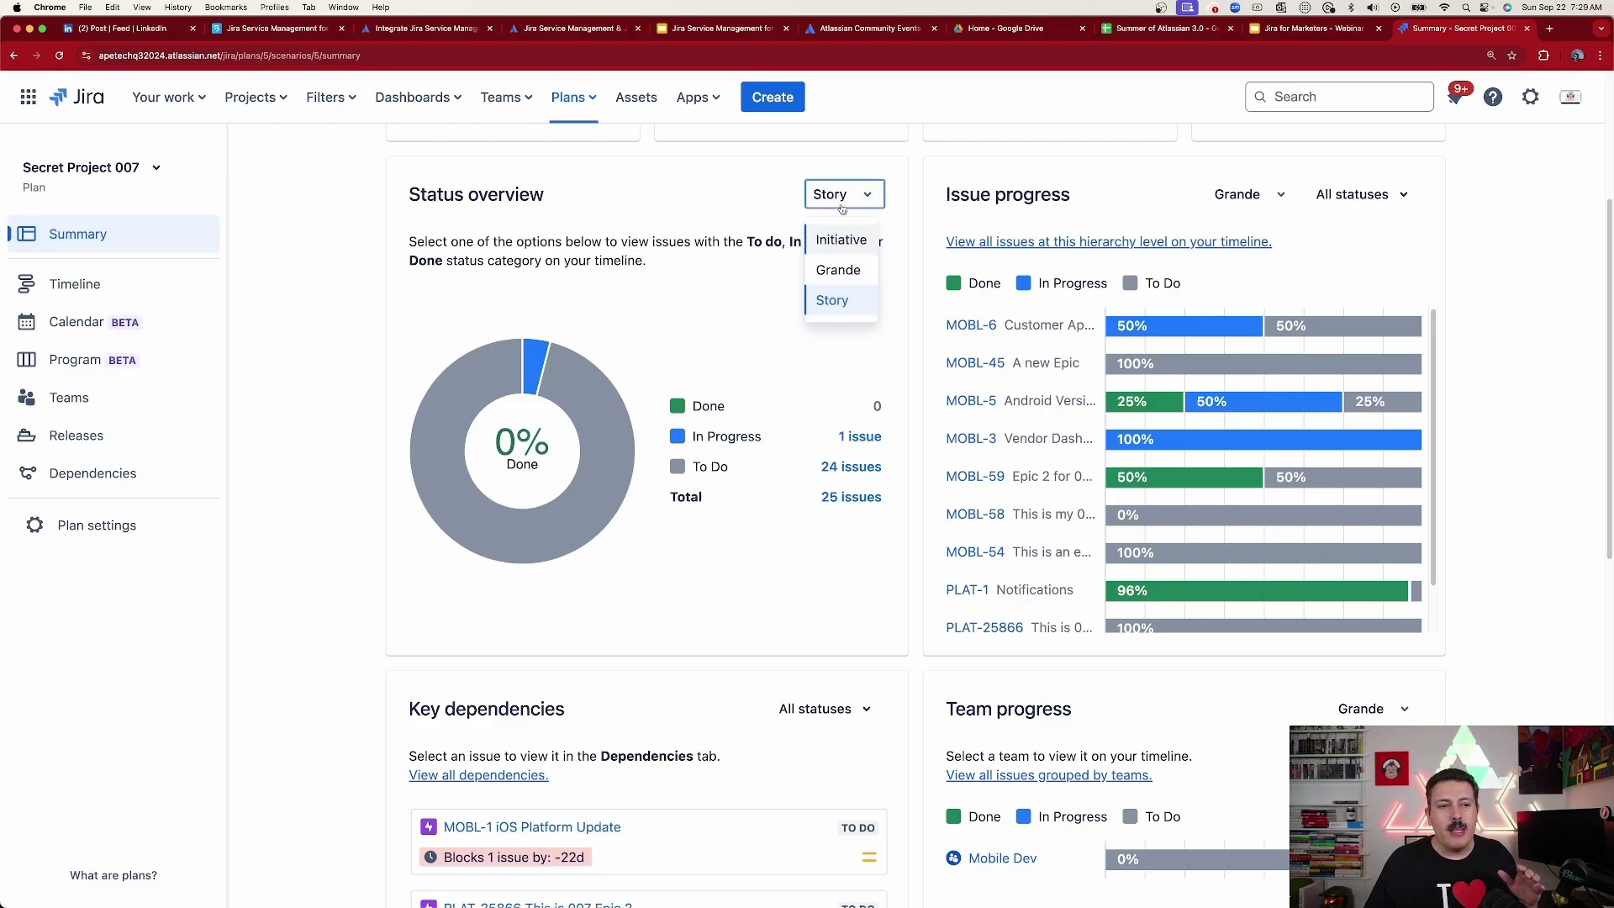
click(844, 270)
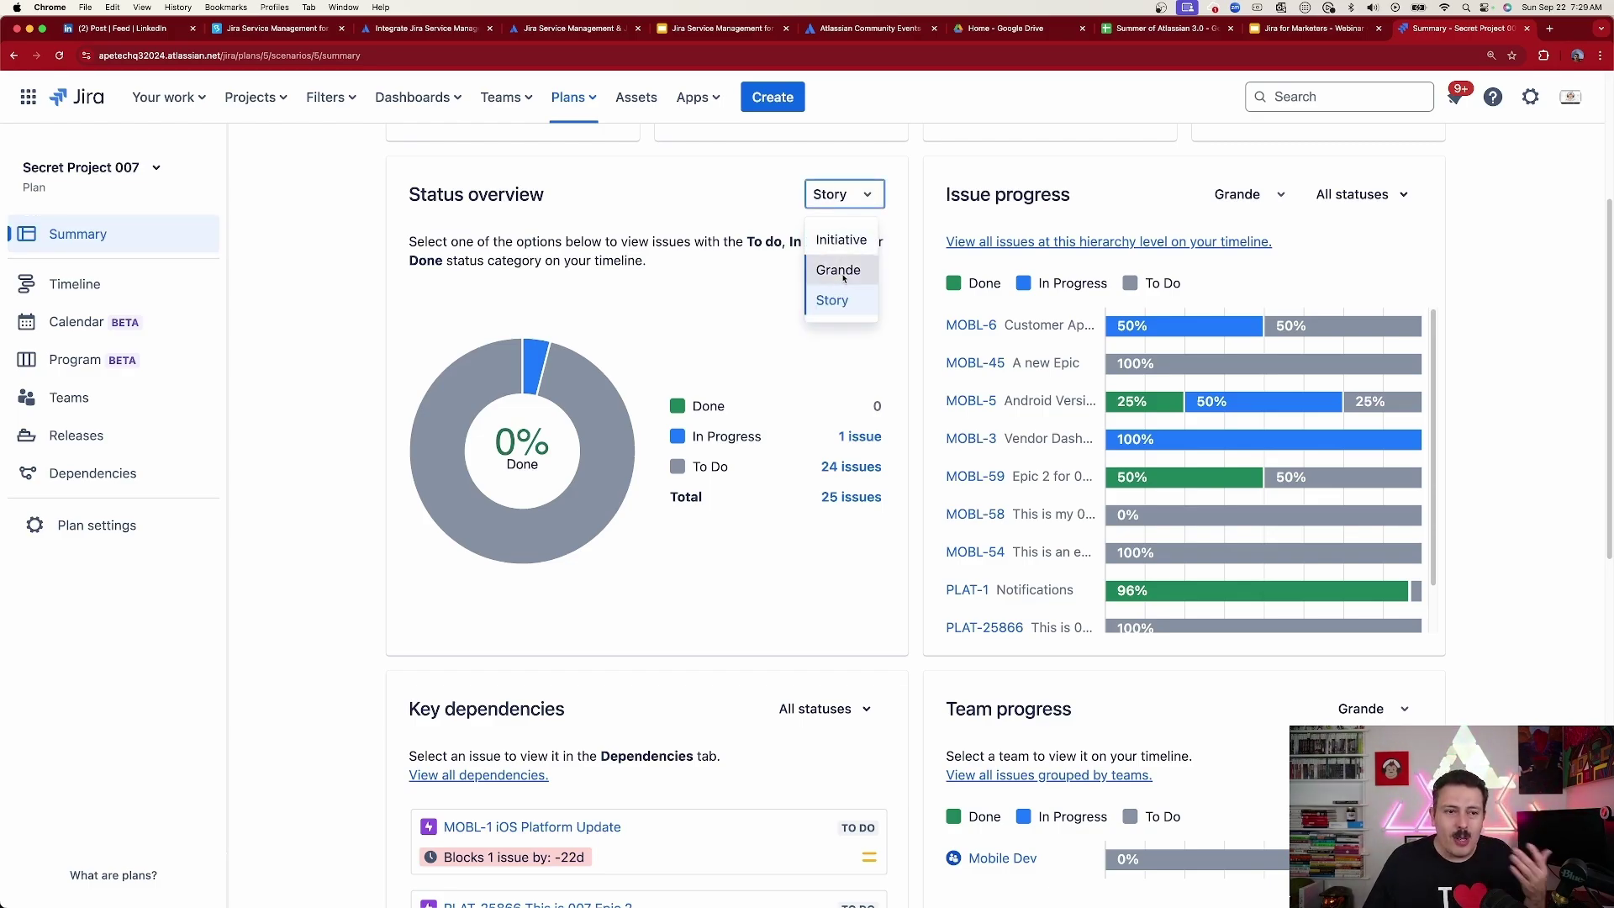
click(847, 195)
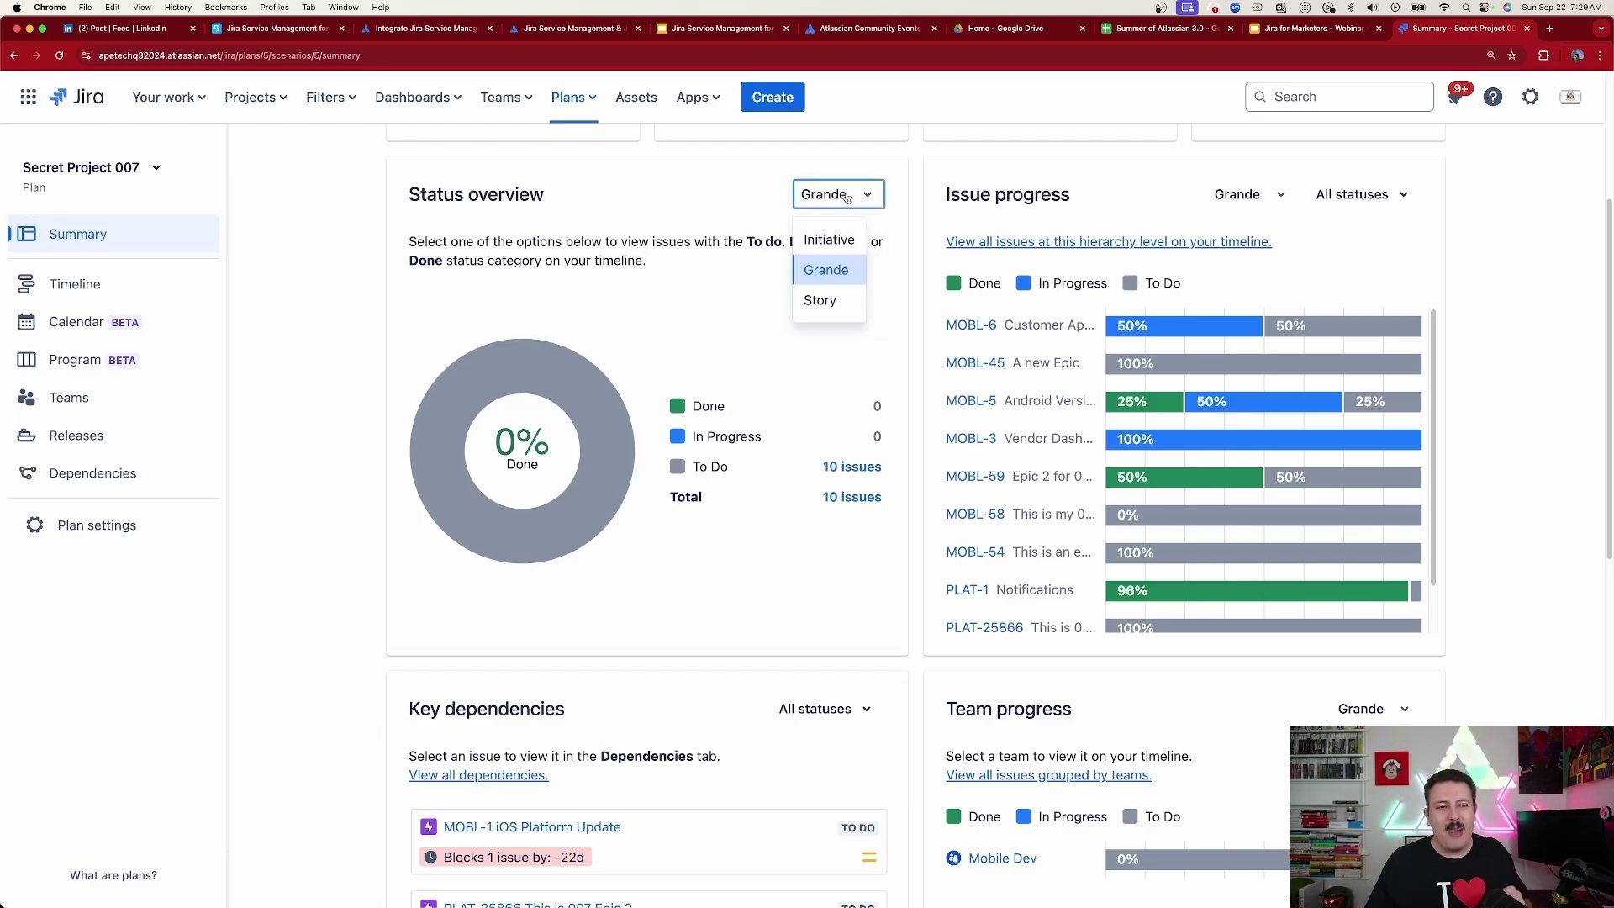
click(831, 235)
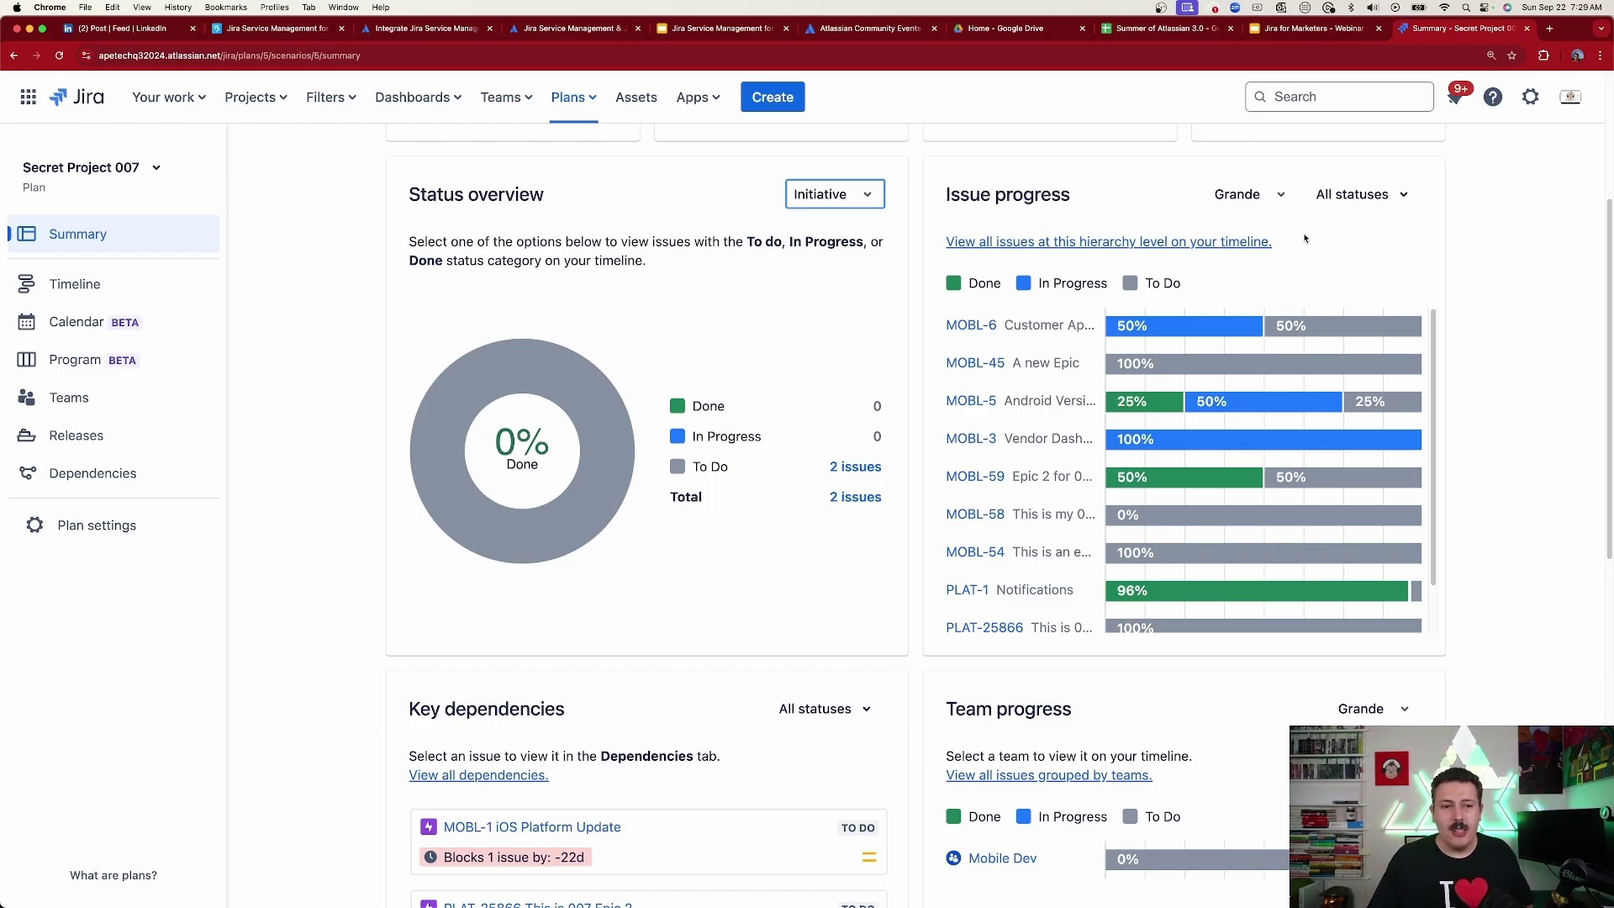
- Set the Issue progress level to Initiative, then change it to Grande
scroll(1305, 239, down, 1)
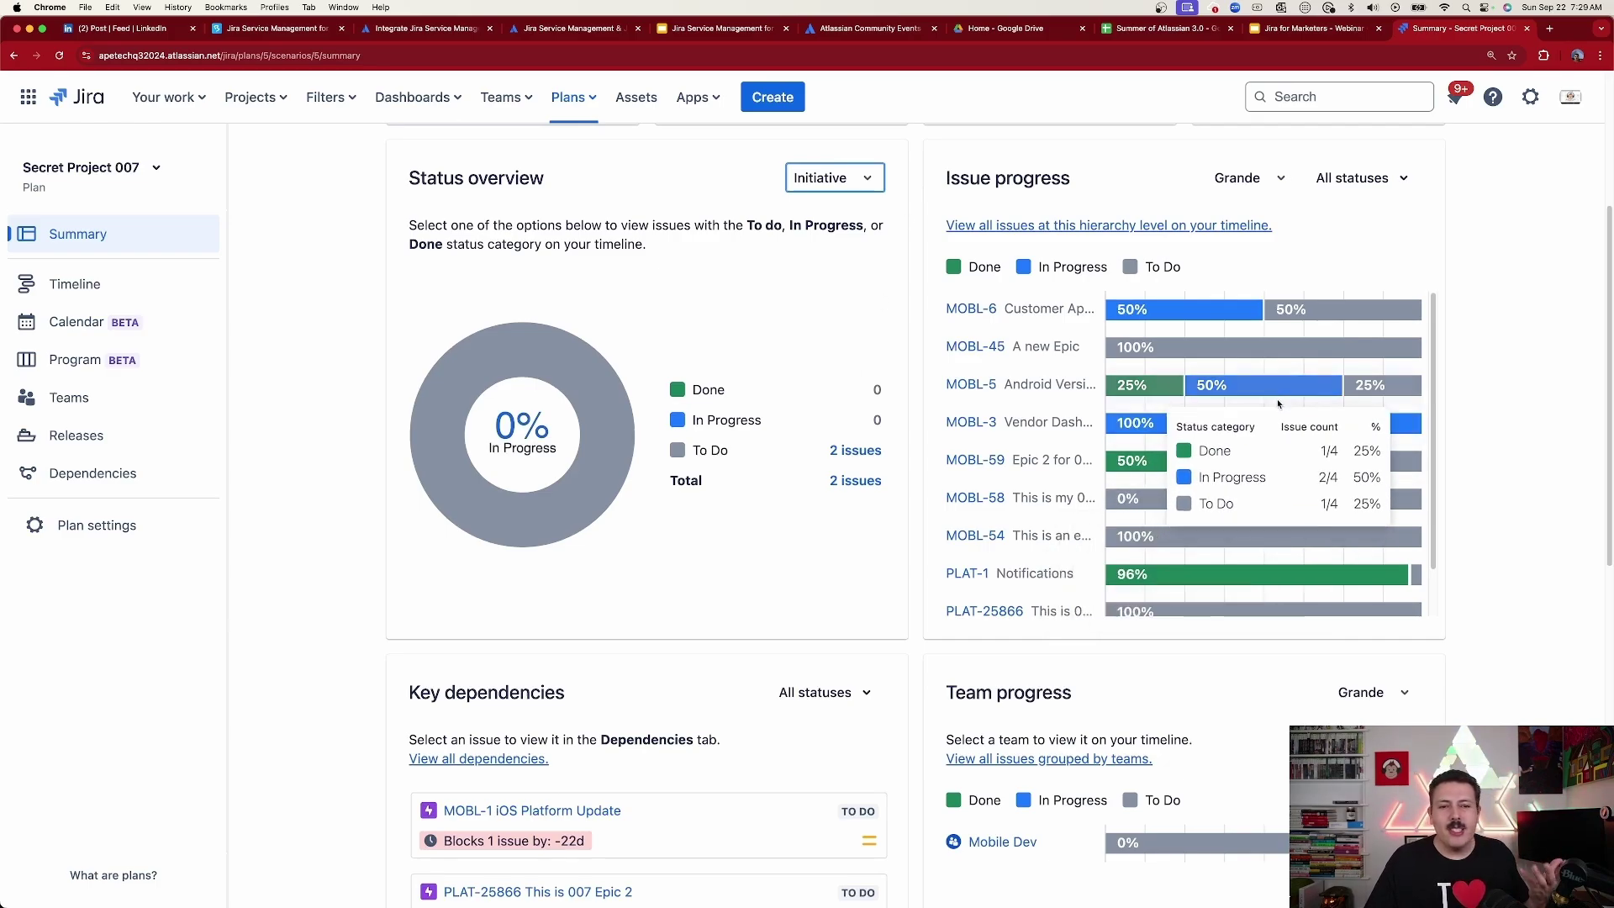
mouse_move(1411, 365)
mouse_move(1397, 312)
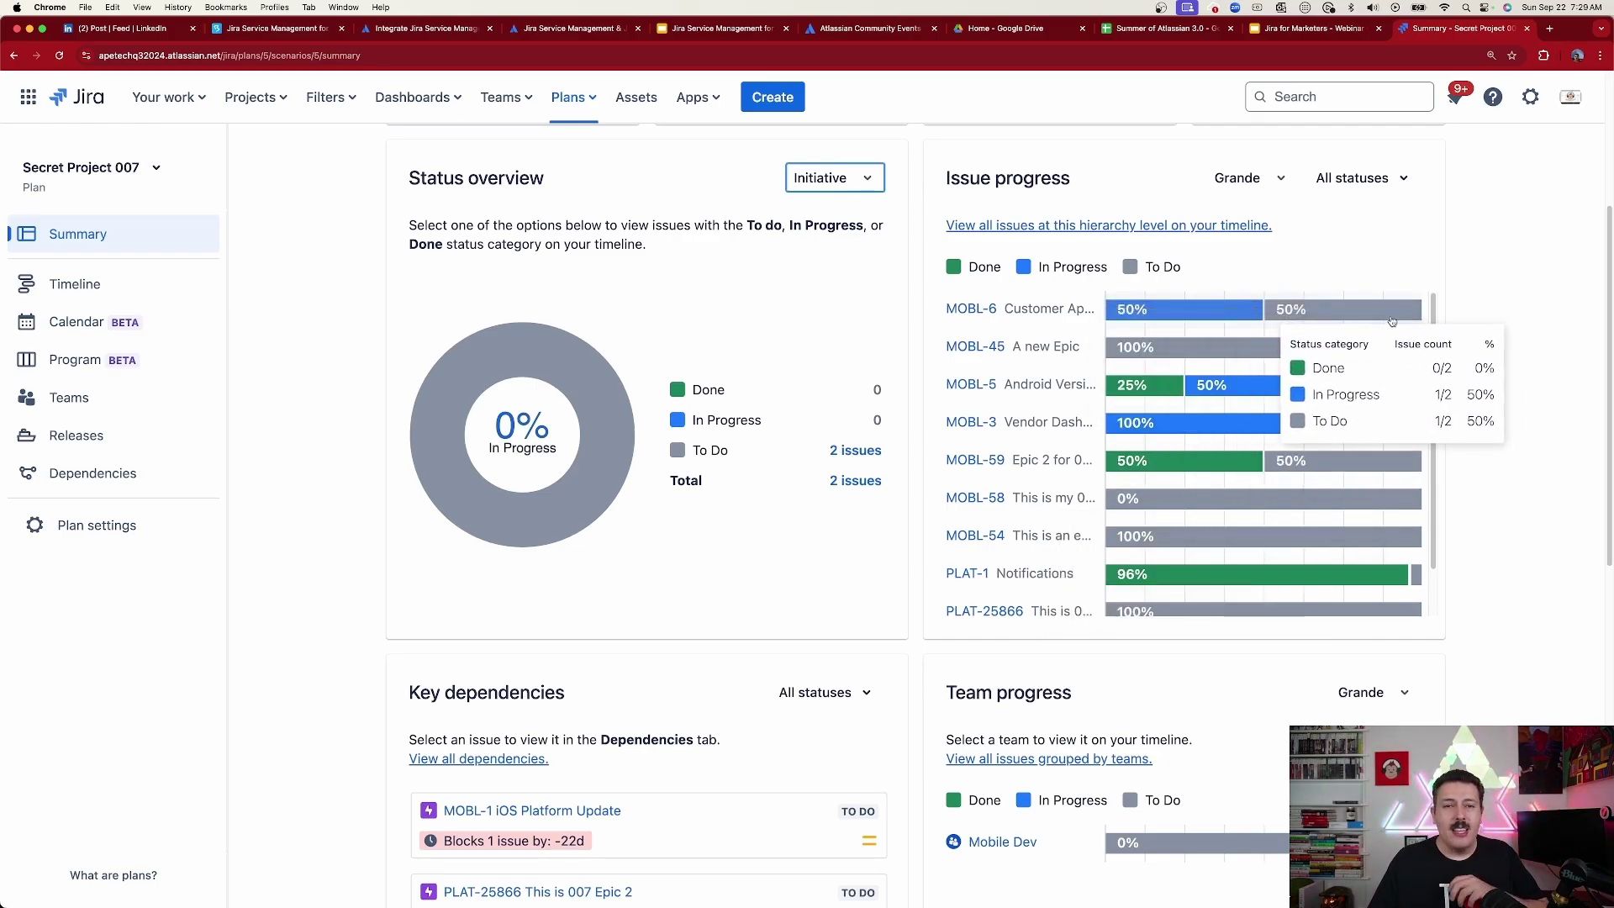
click(1244, 182)
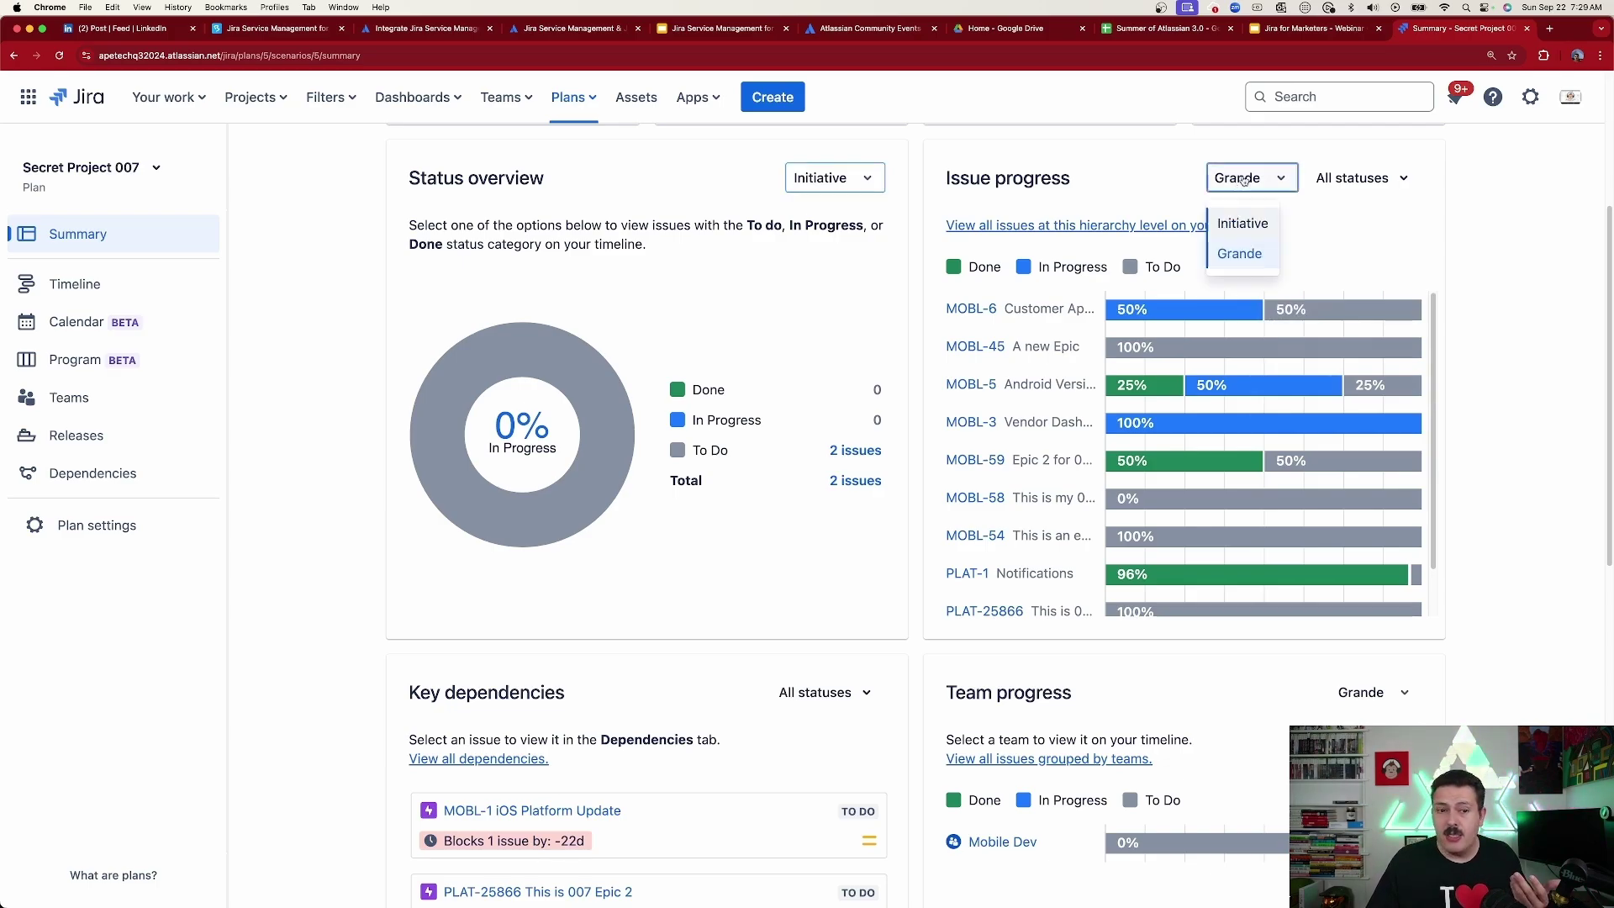
click(1236, 226)
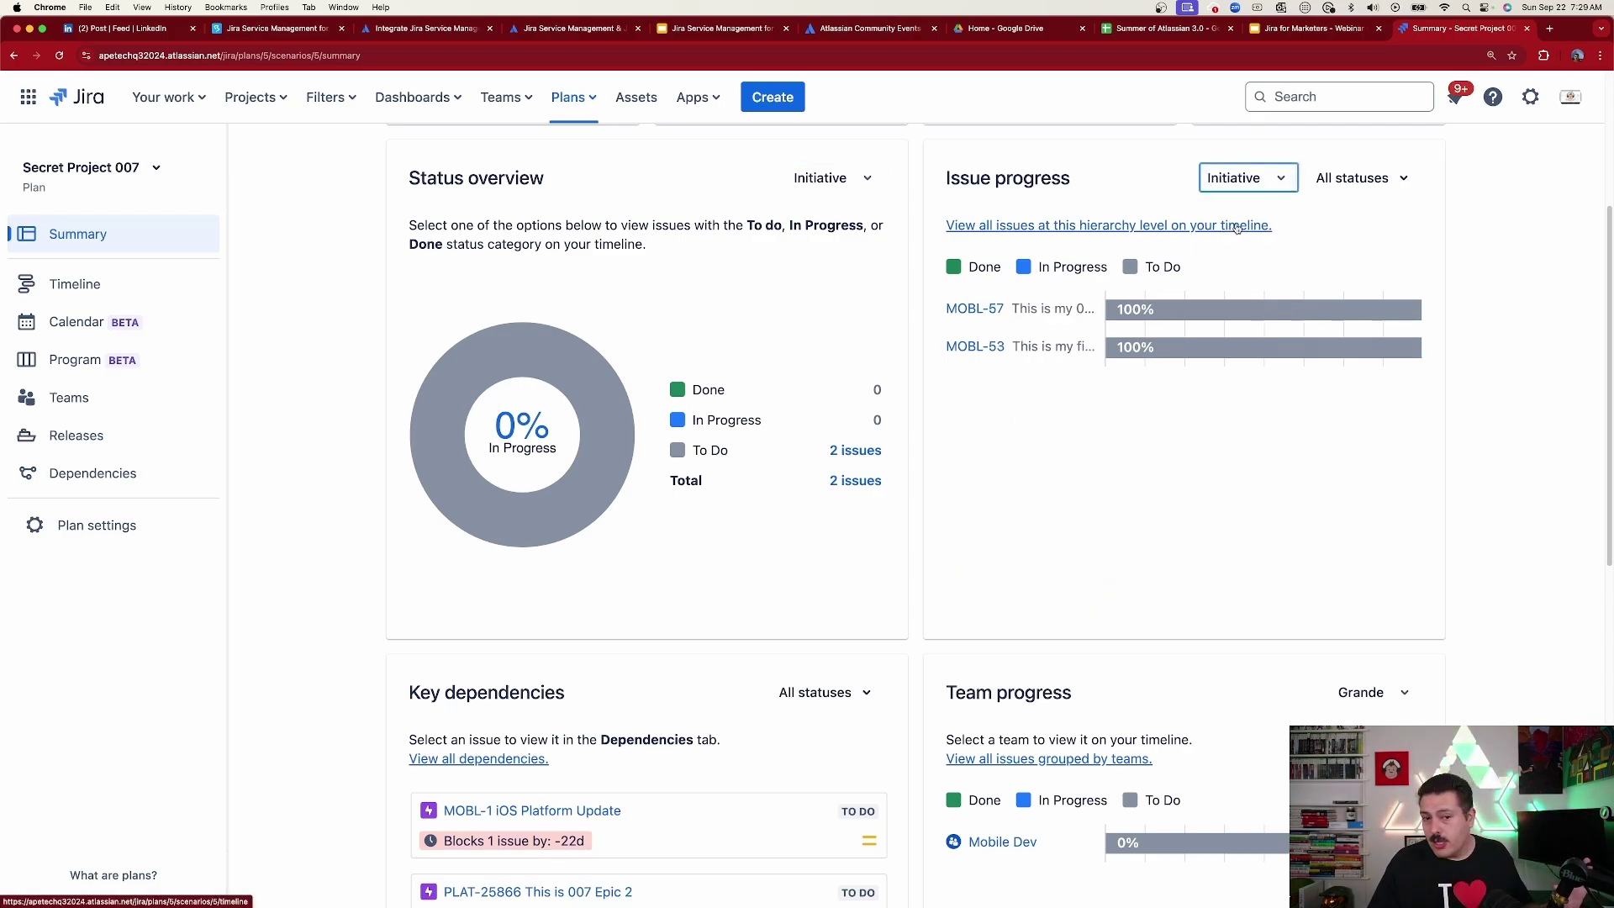
click(1250, 186)
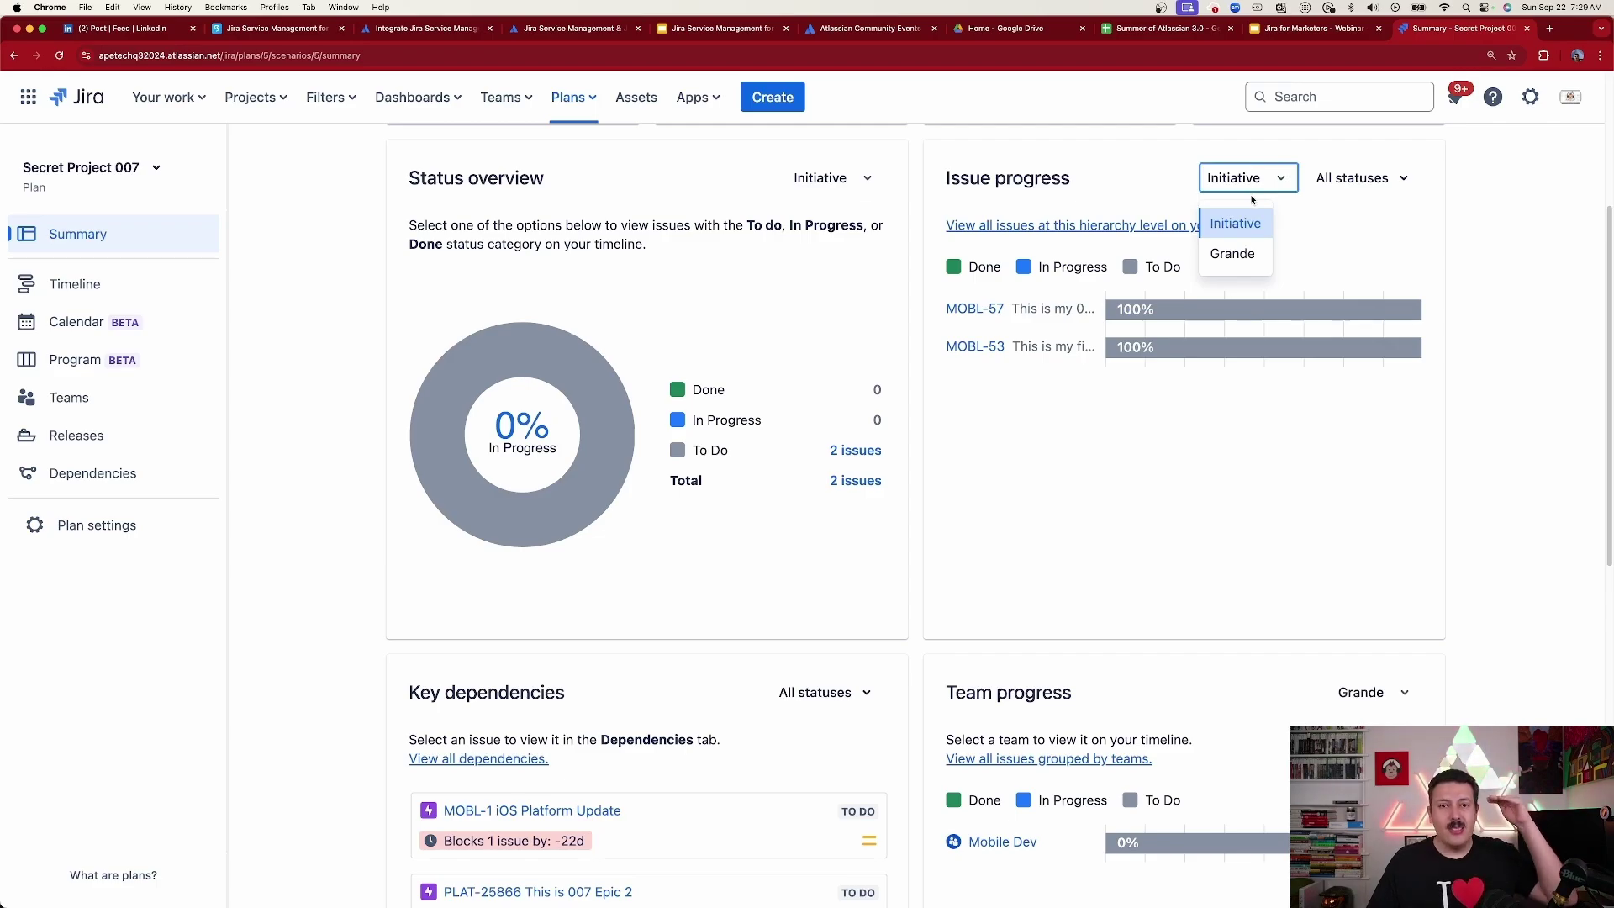
click(1232, 254)
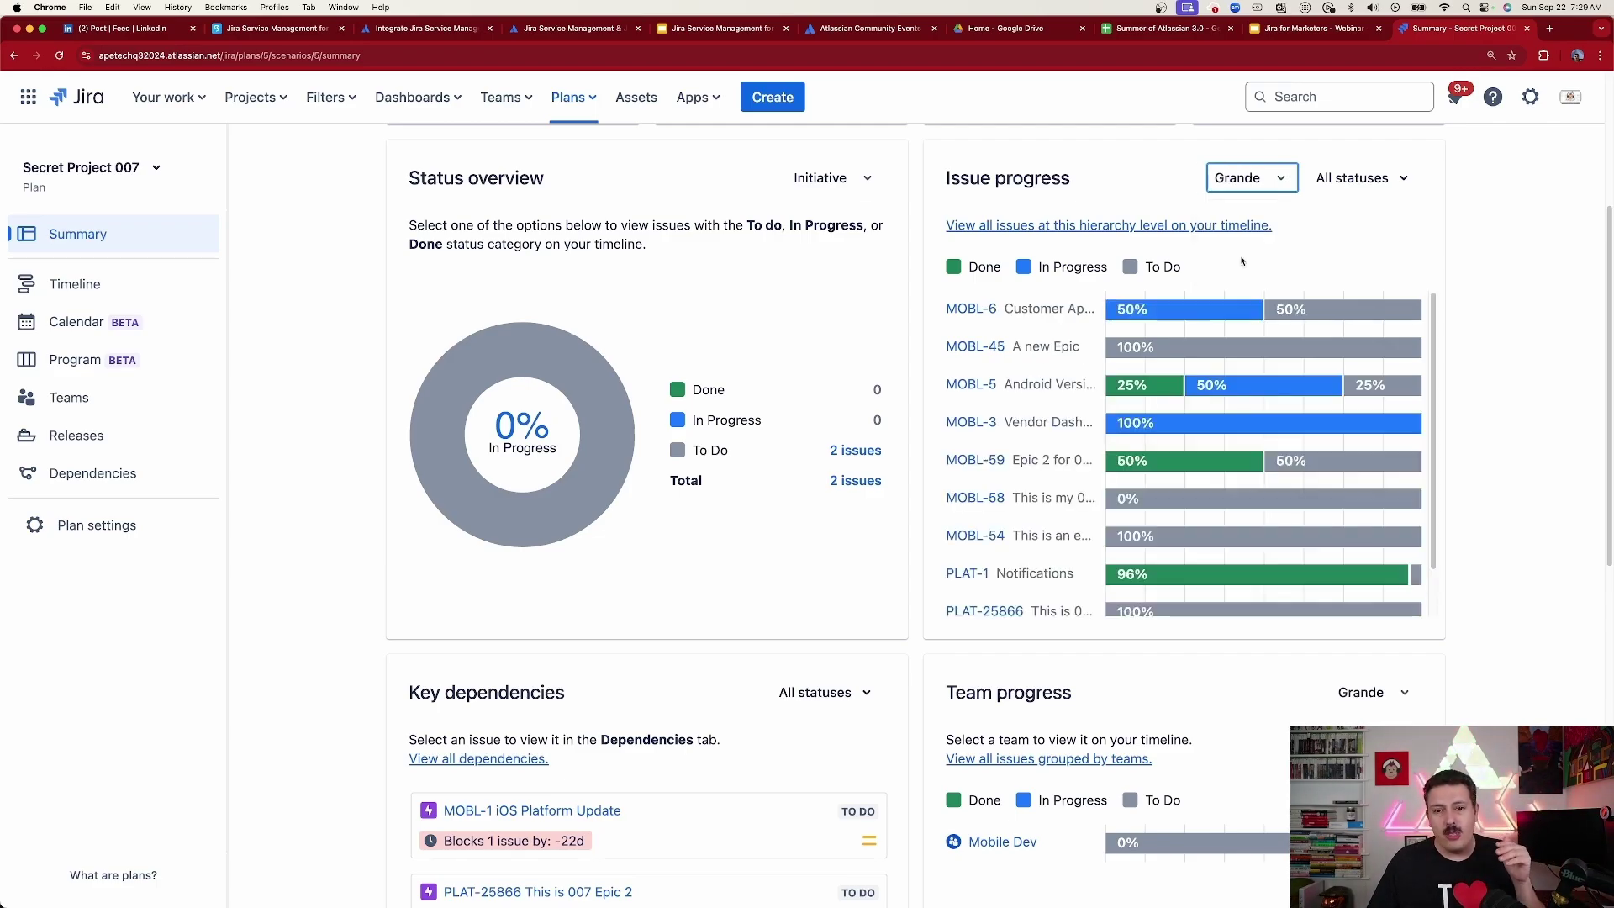
- Filter Issue progress by In Progress, then To Do, then clear back to all statuses
click(1376, 179)
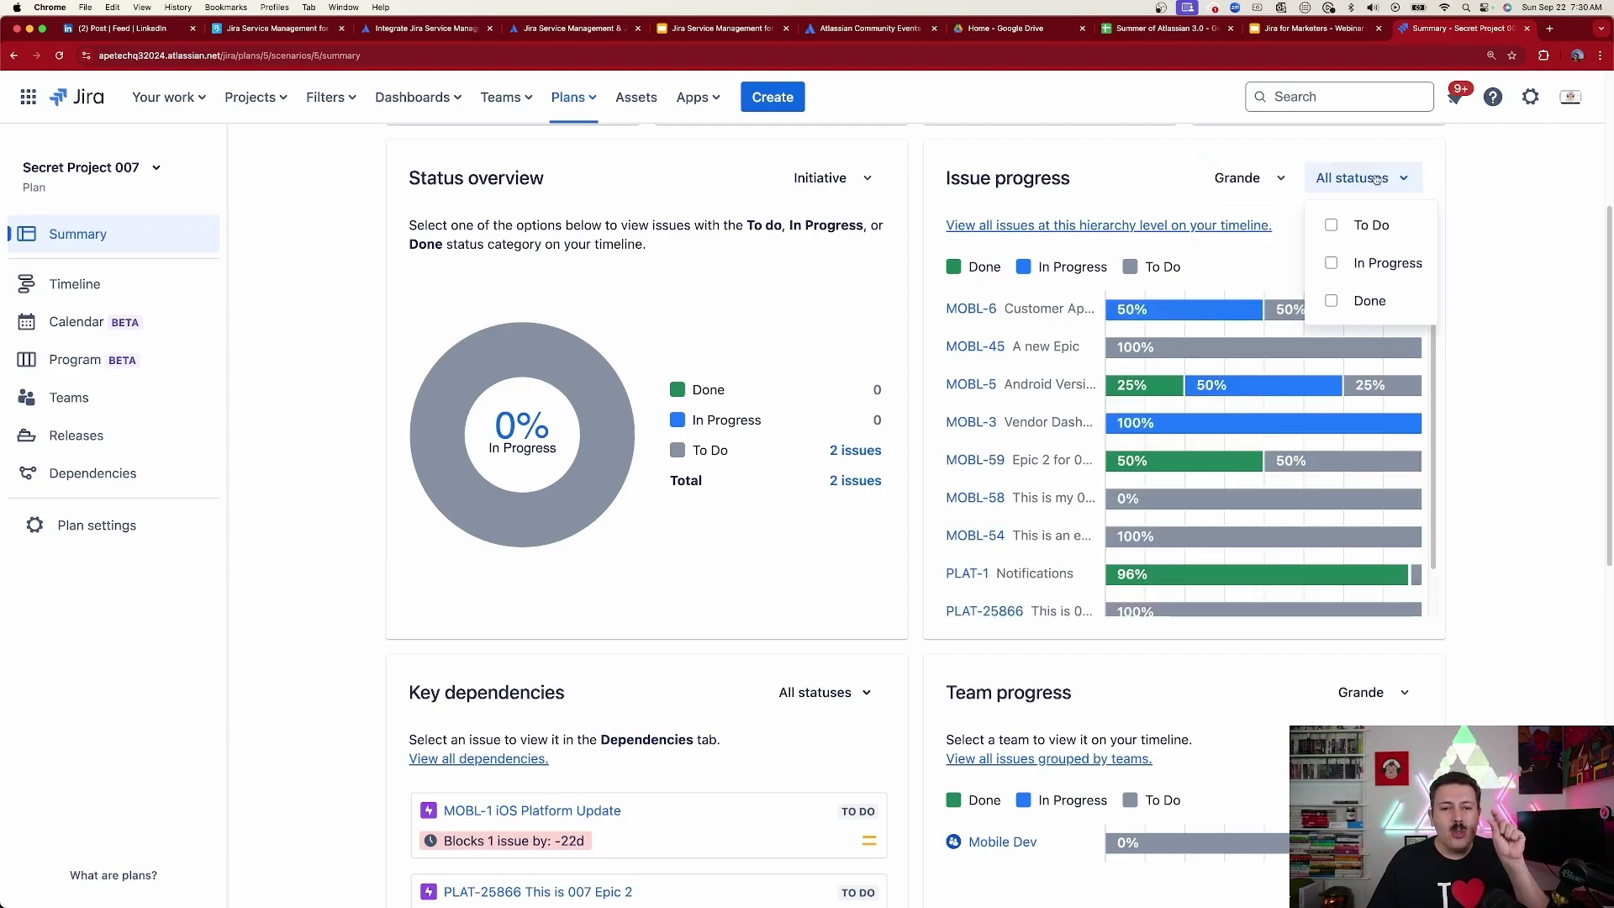
click(1329, 264)
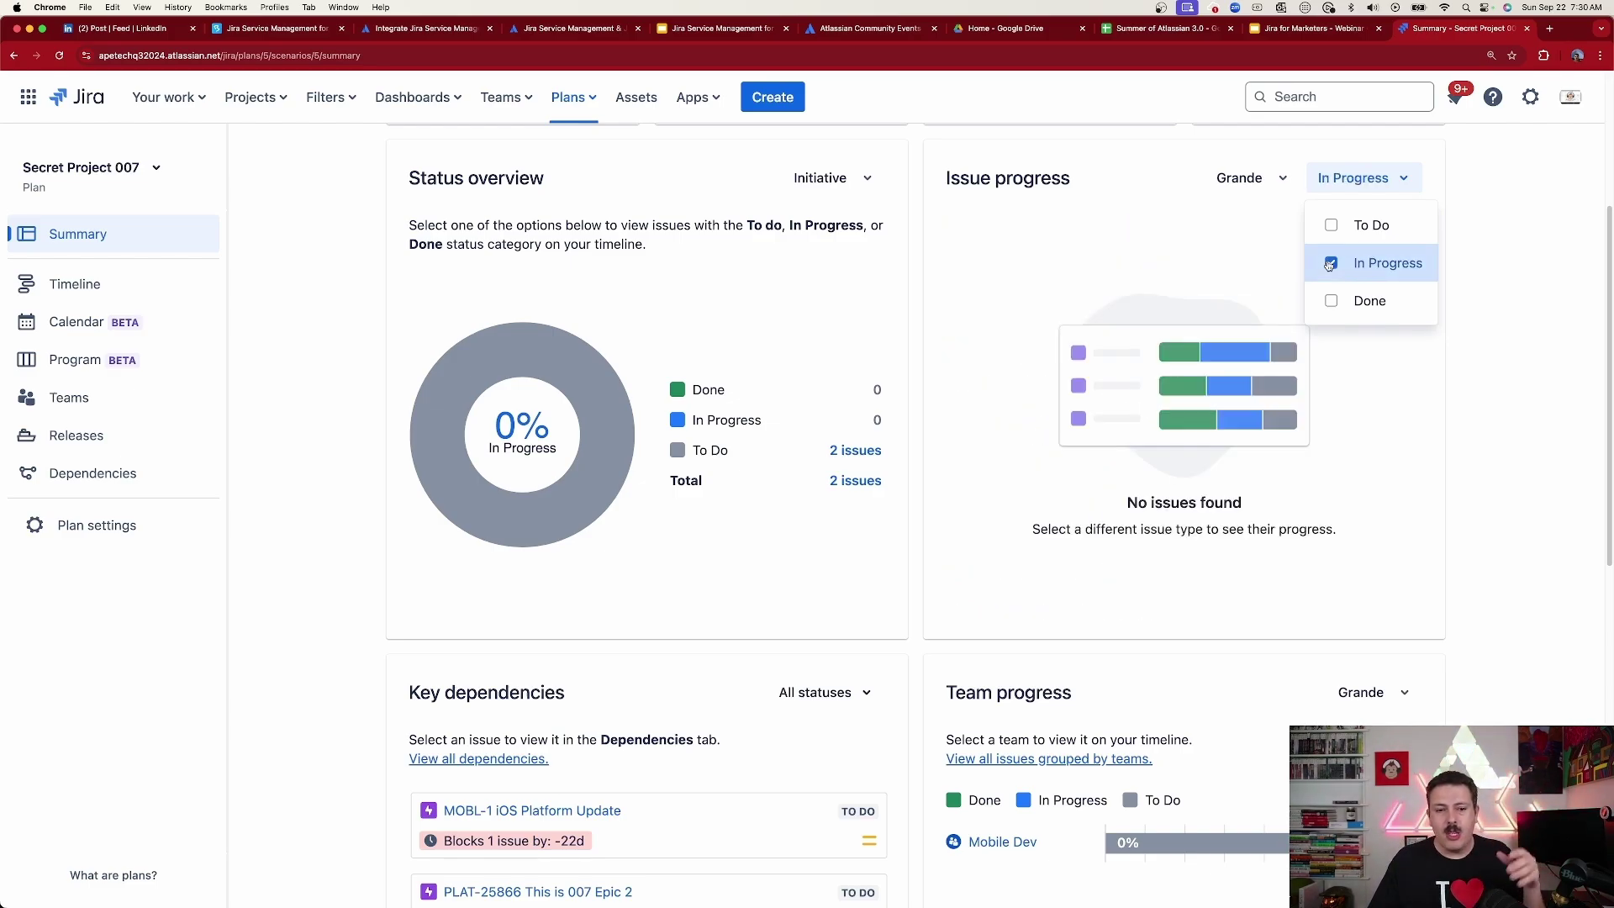
click(1329, 264)
click(1330, 226)
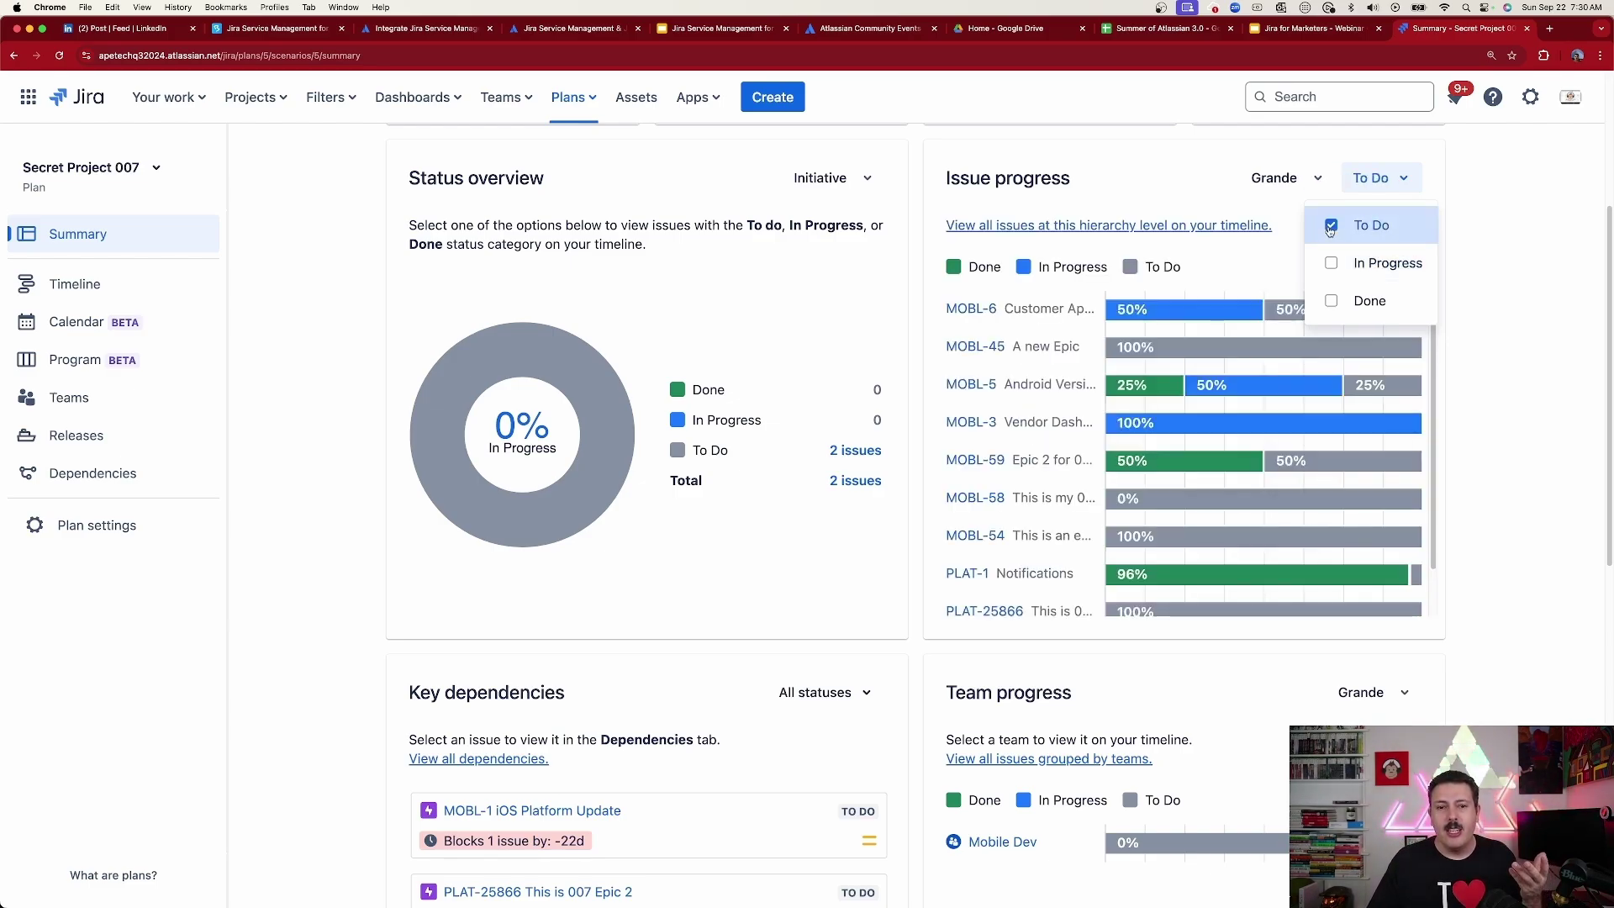
click(1330, 226)
click(1485, 242)
scroll(1485, 243, down, 1)
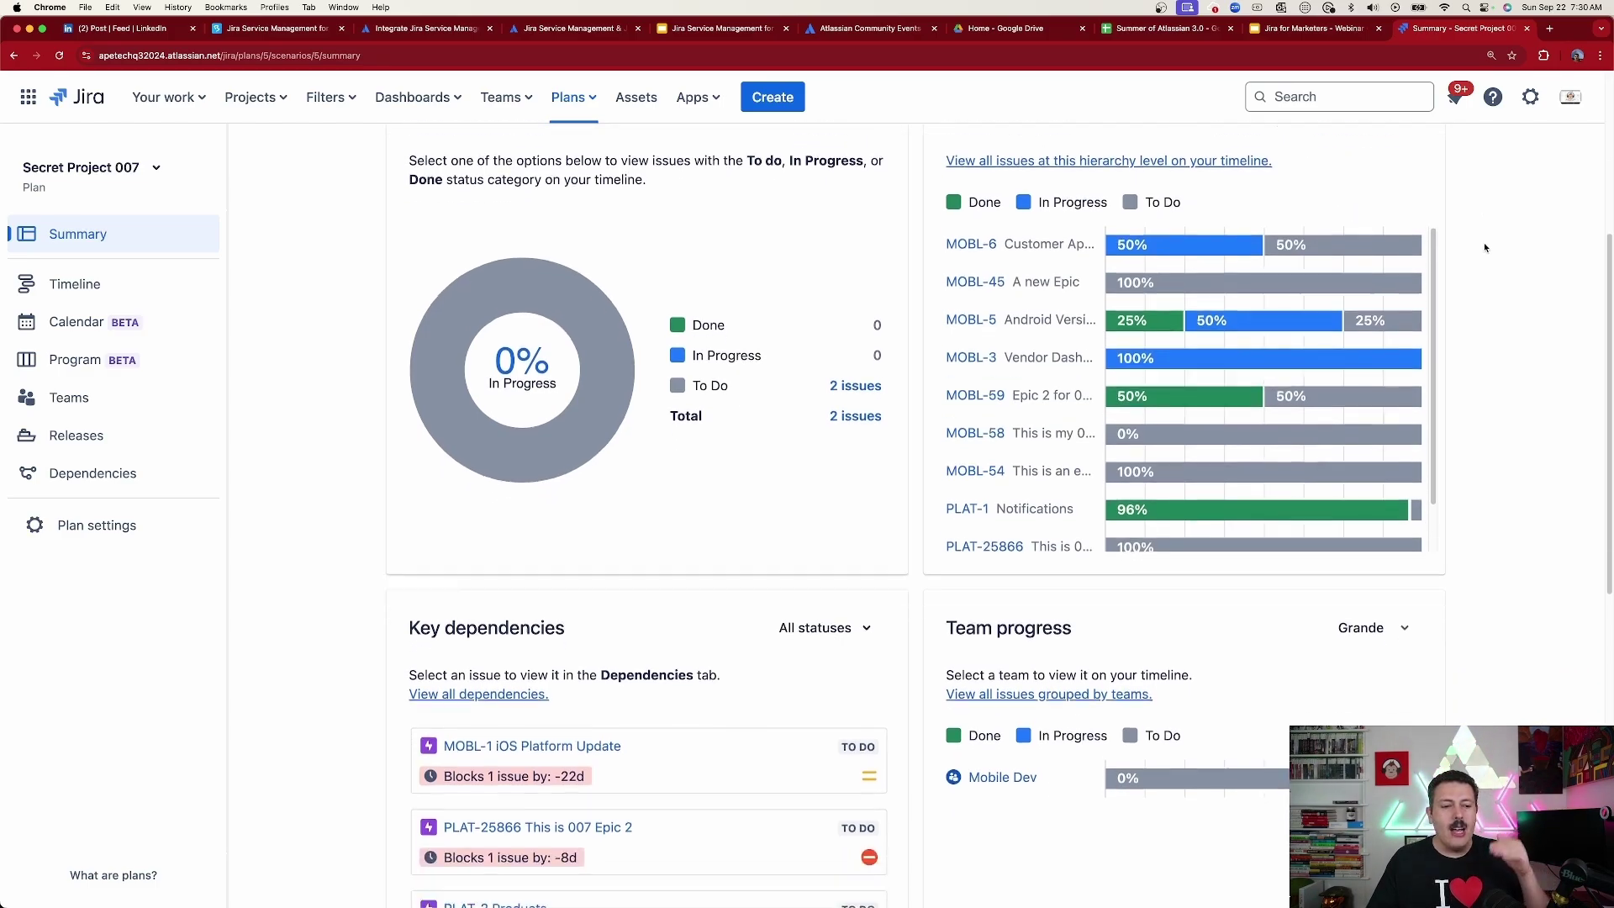
- On the timeline, drag a dependency from PLAT-1's bar onto MOBL-53, then return to Summary
scroll(1484, 242, down, 6)
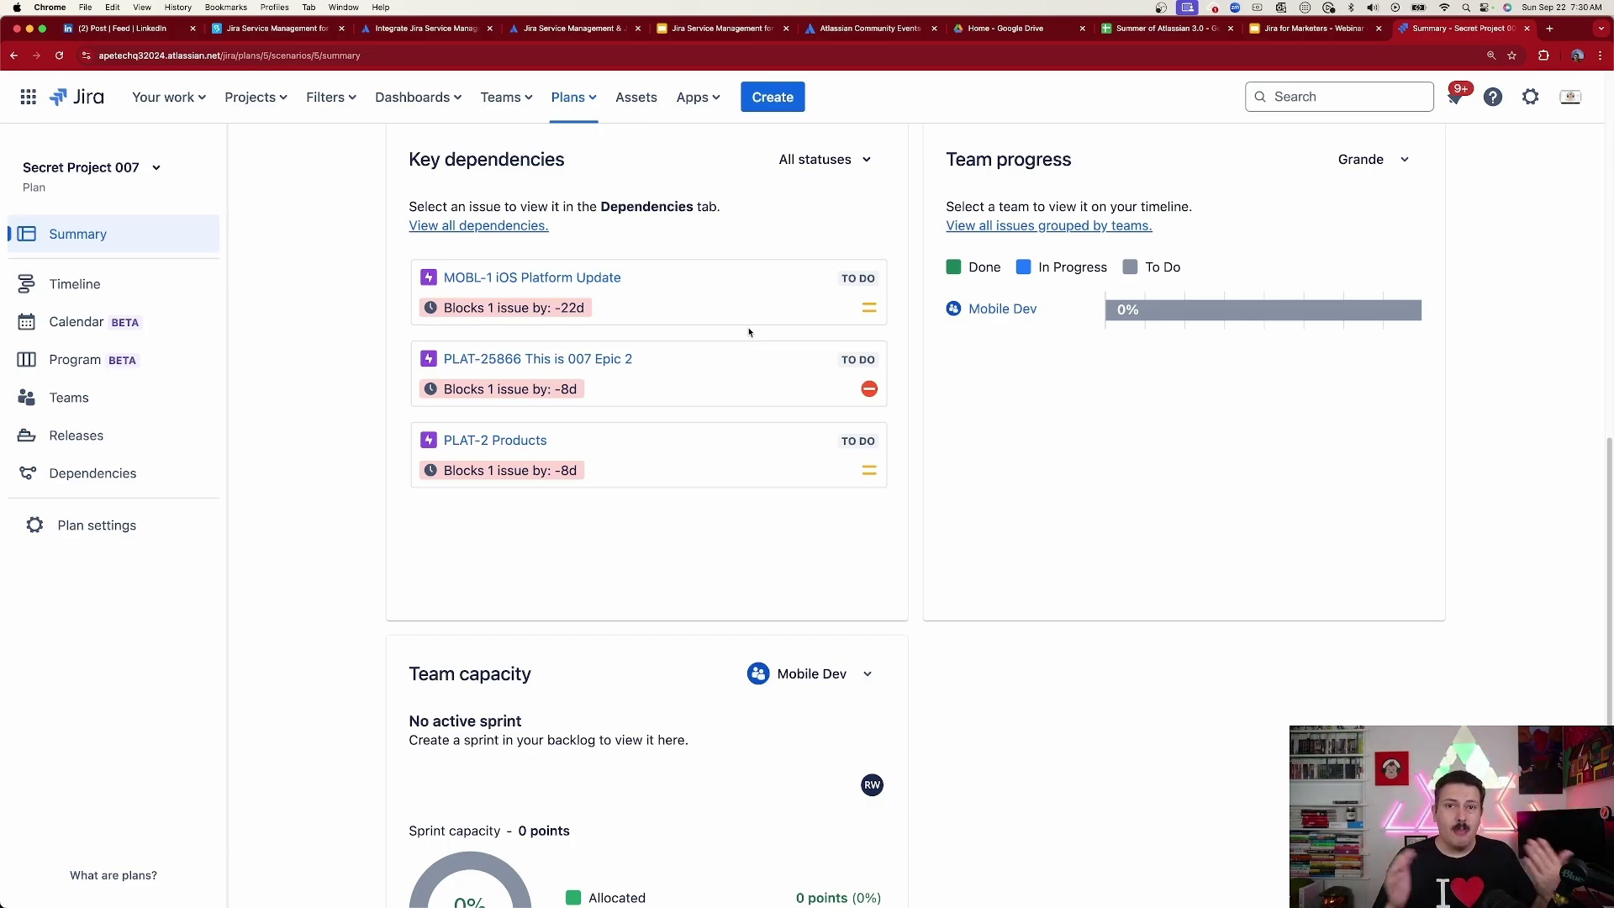
click(210, 288)
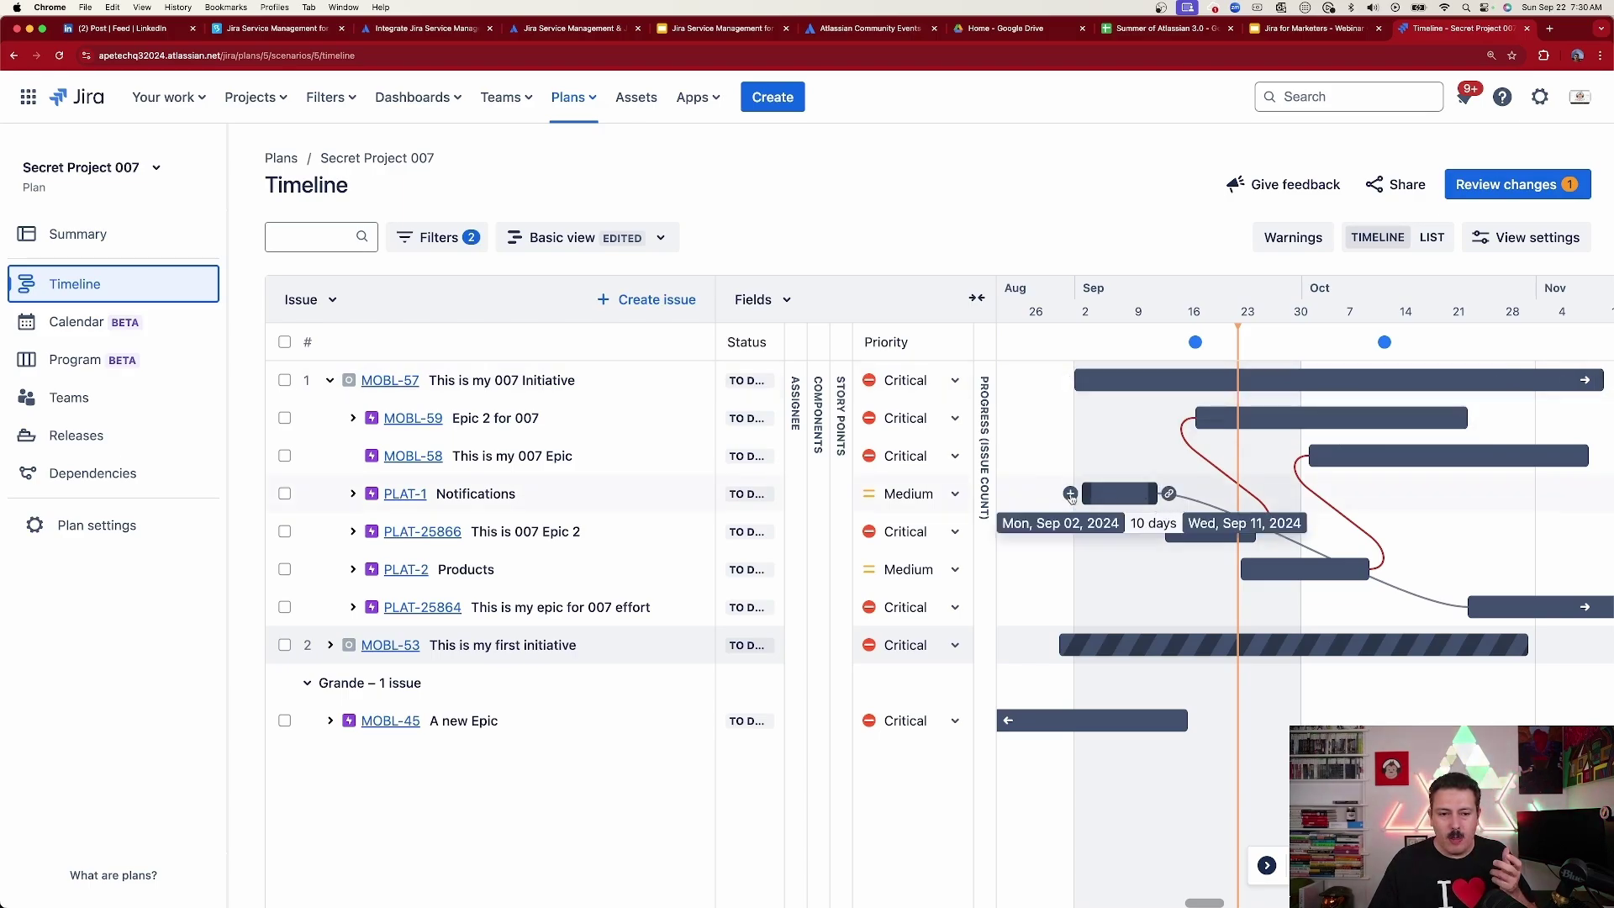
drag(1070, 494, 1133, 643)
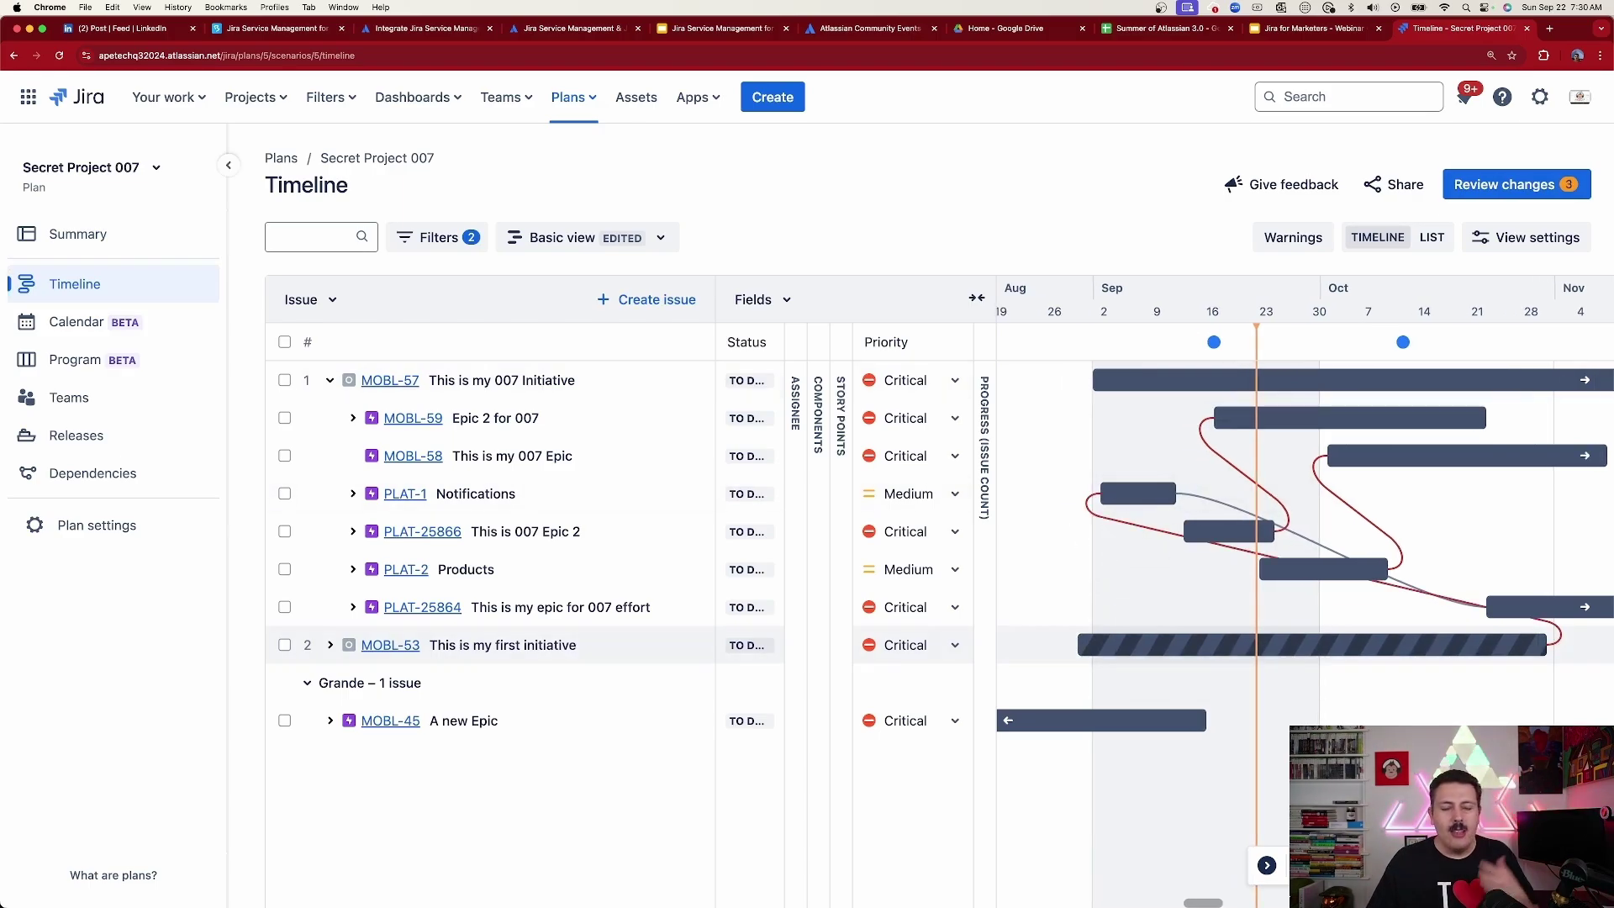
click(97, 233)
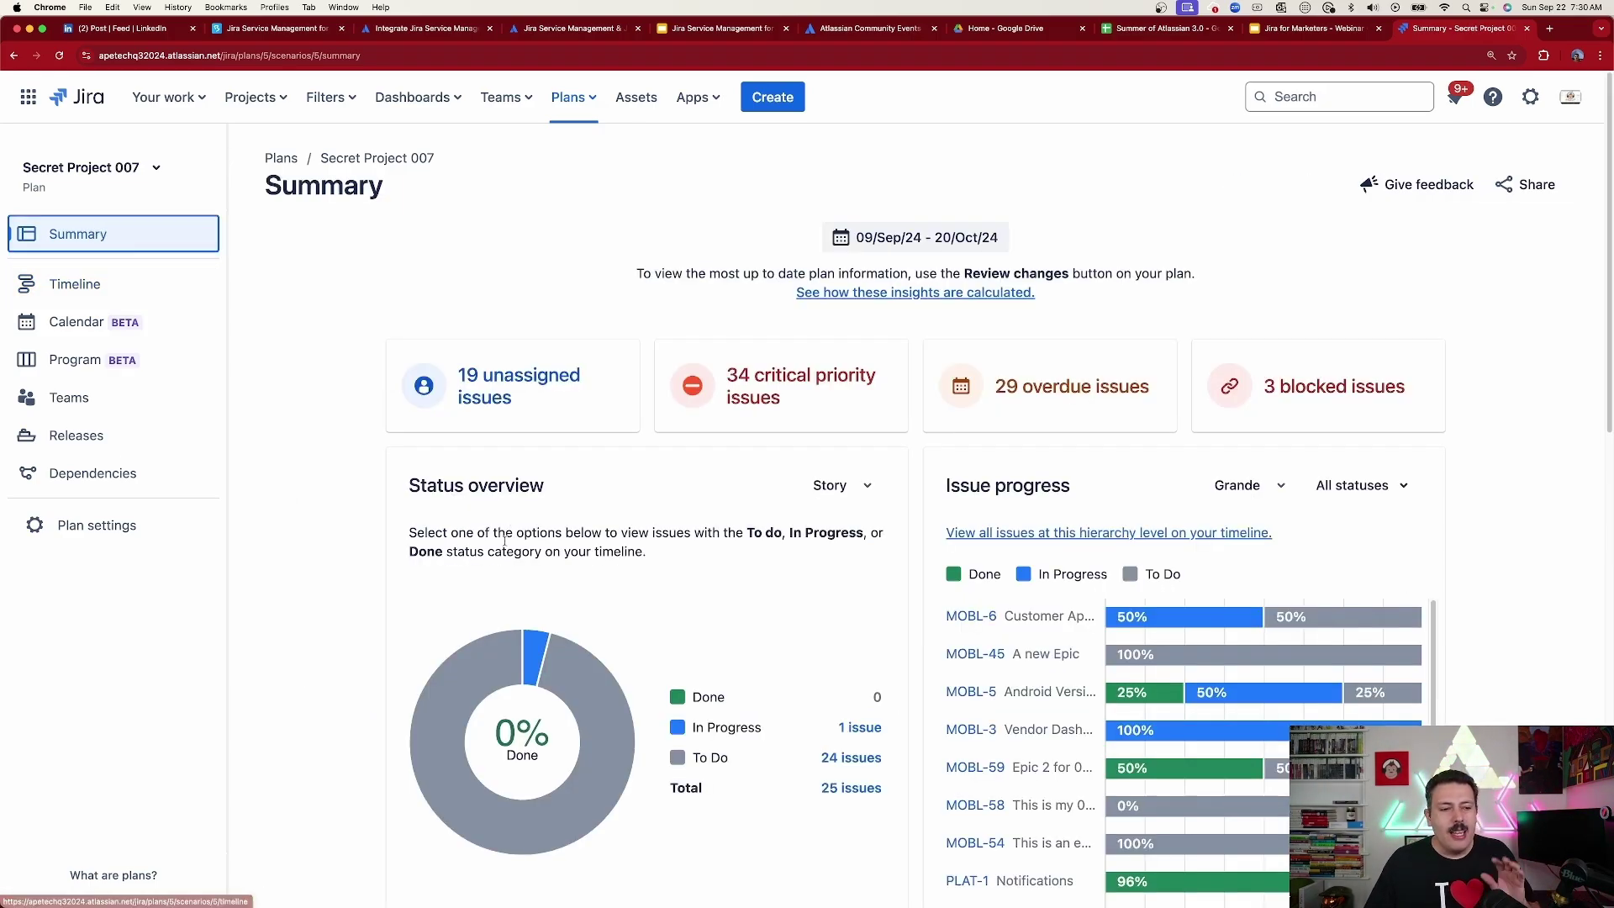
scroll(582, 569, down, 9)
scroll(582, 570, down, 2)
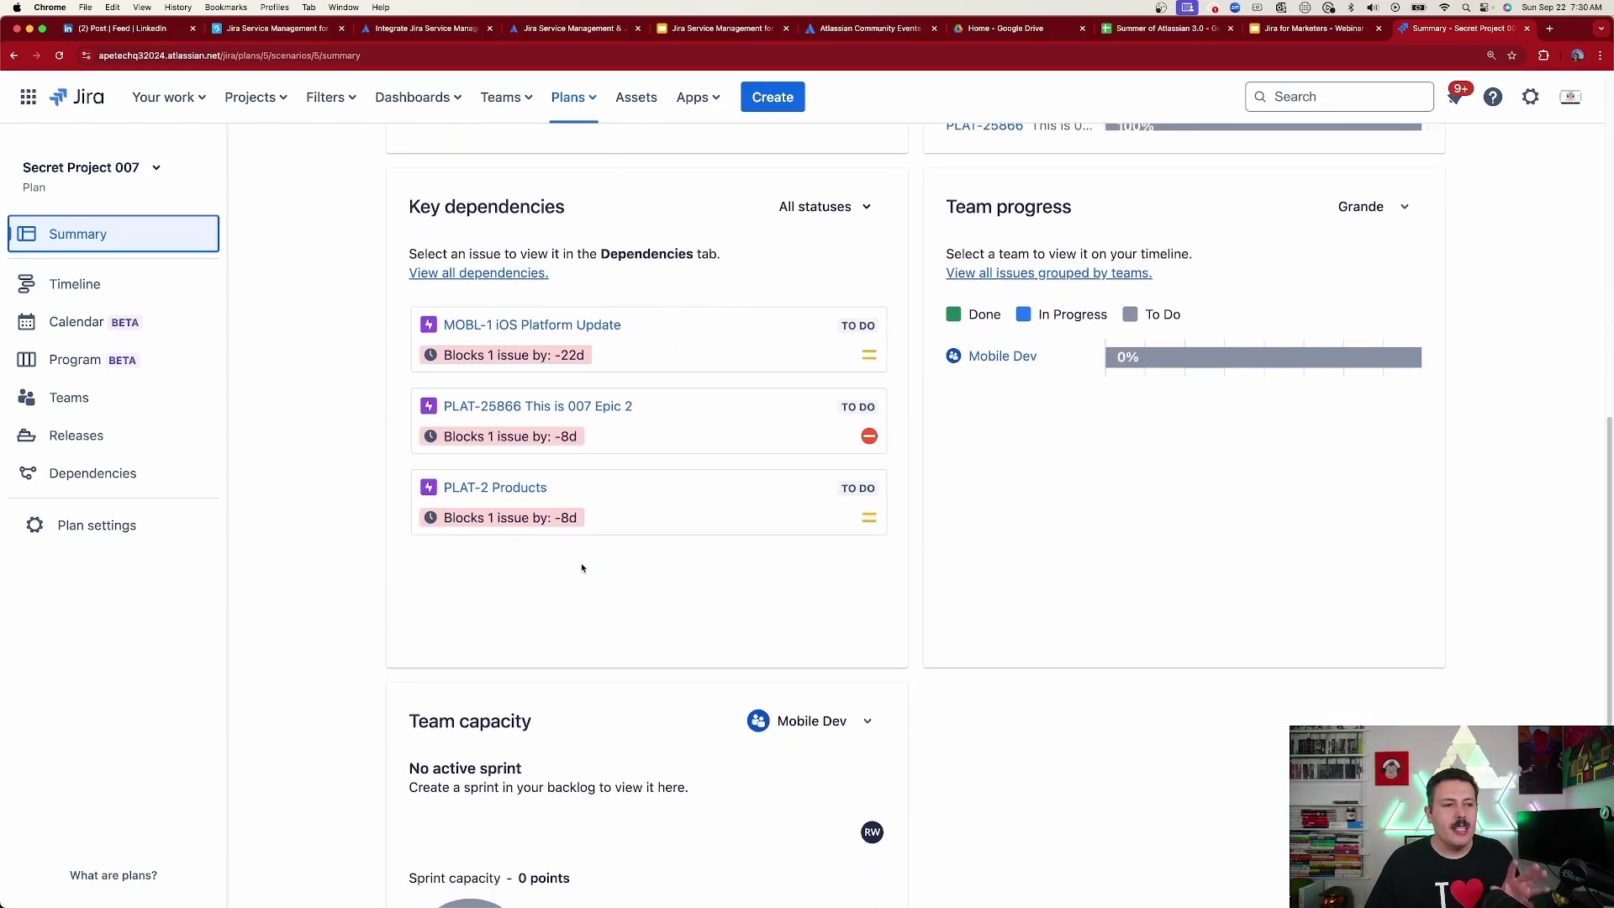
scroll(592, 571, up, 1)
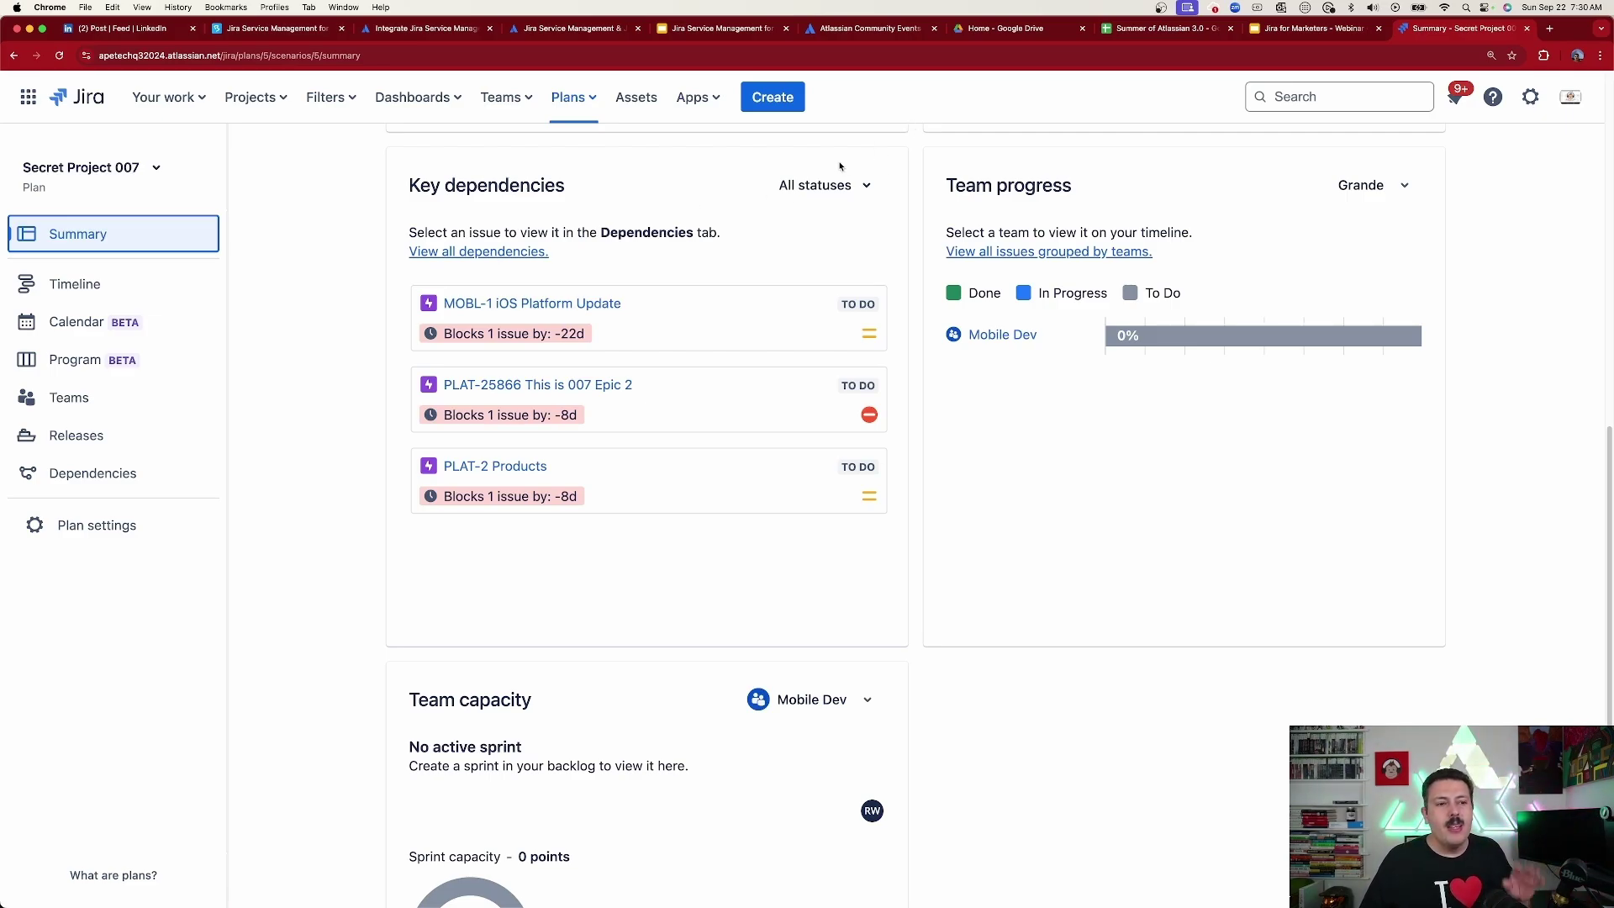
click(828, 193)
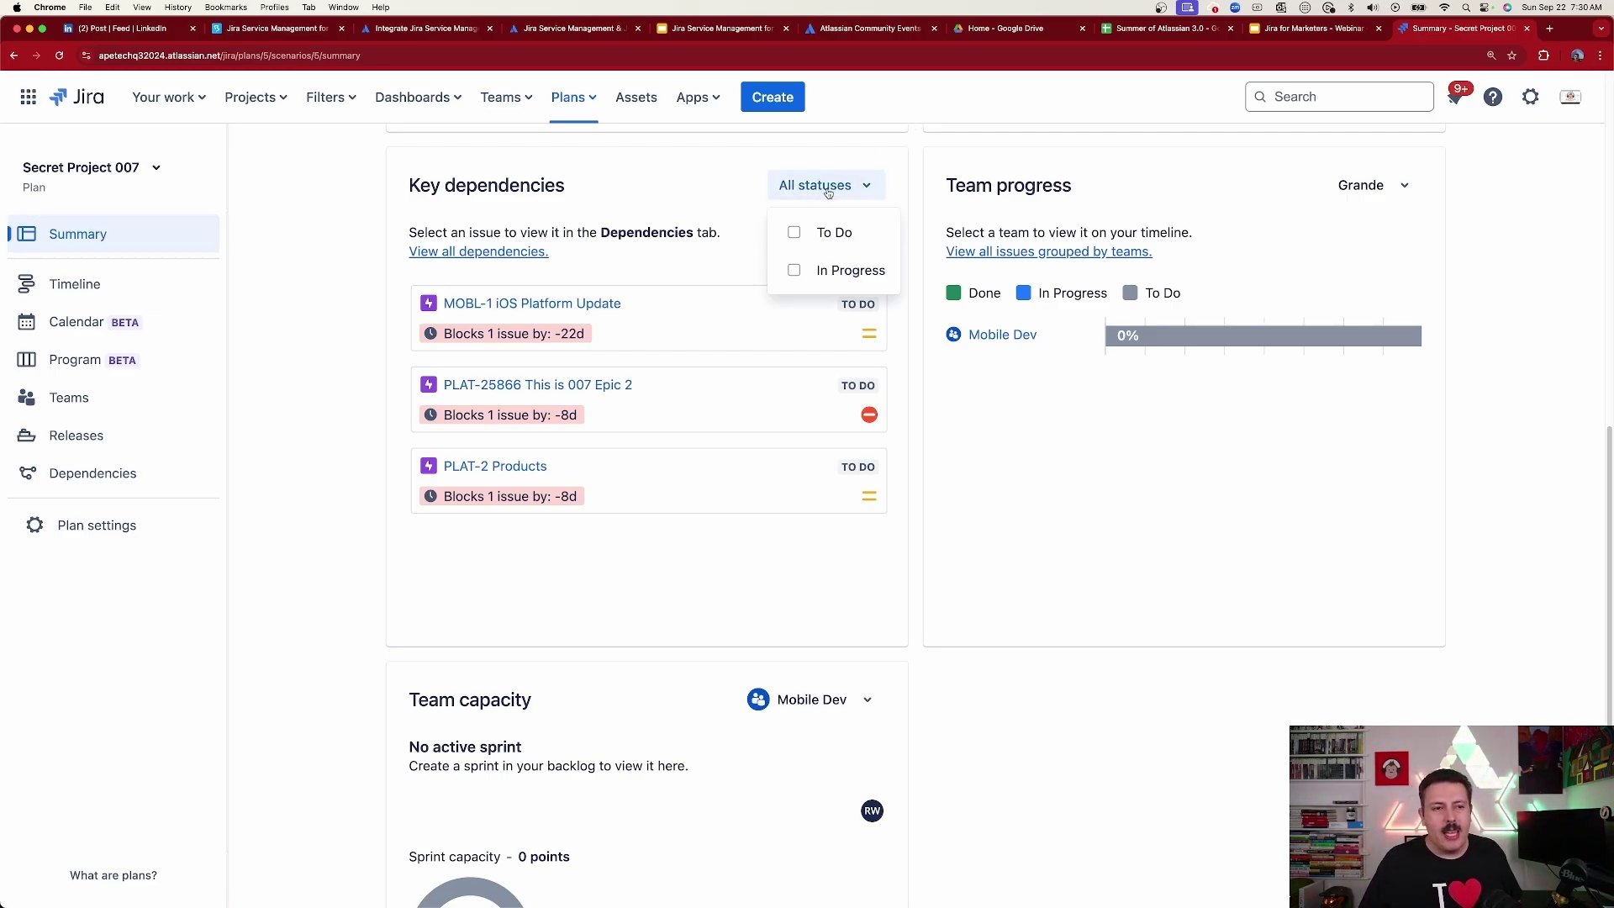
click(828, 194)
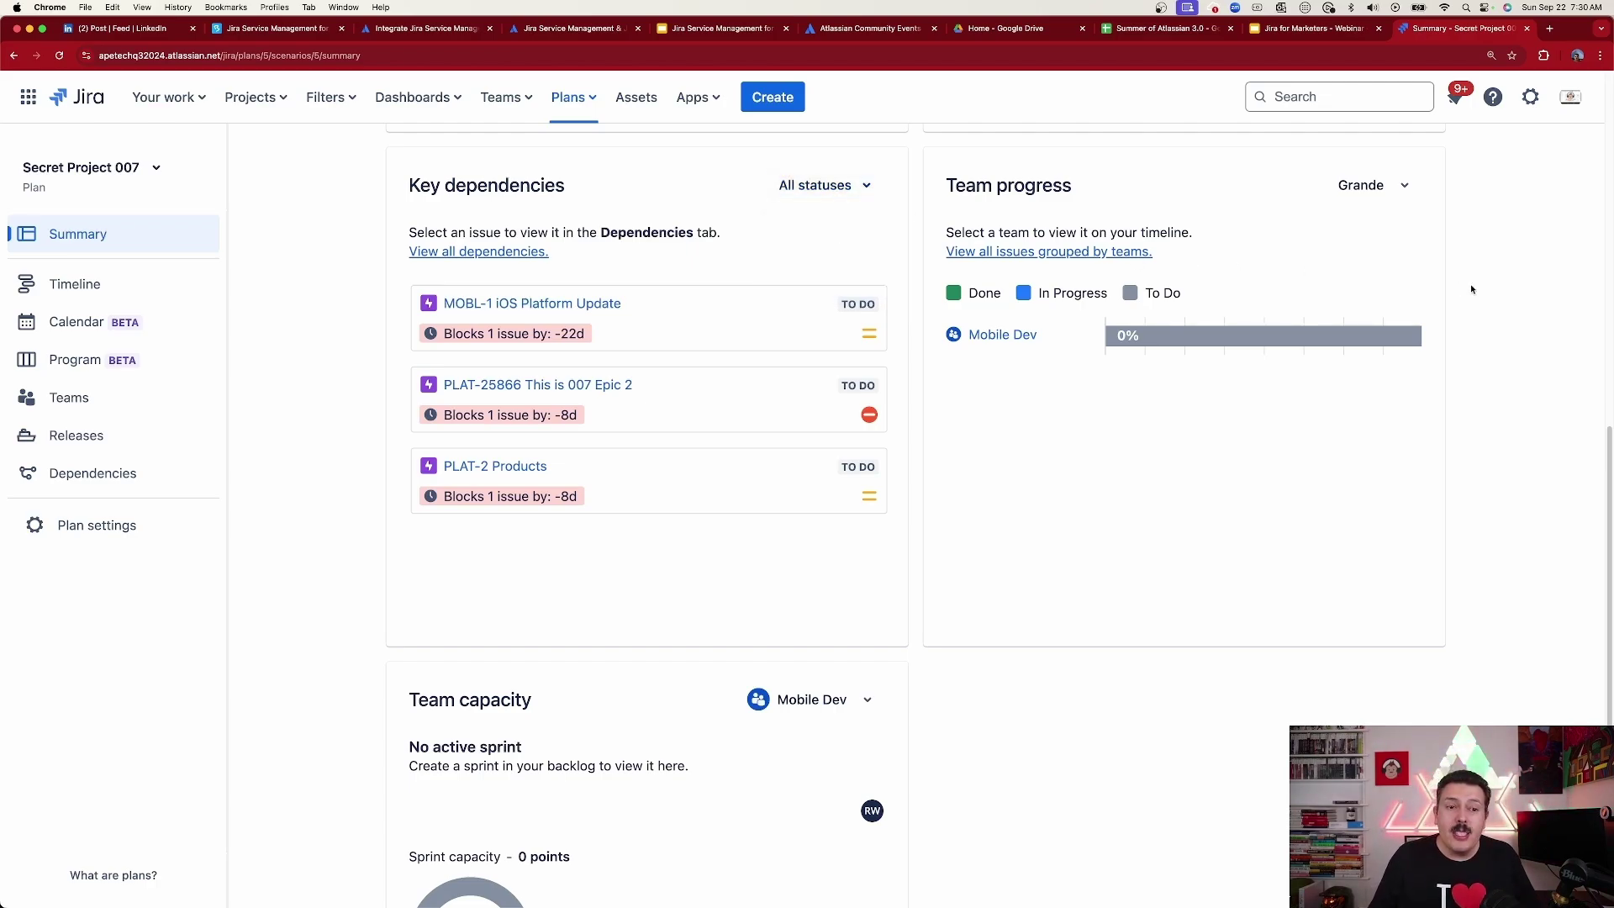
scroll(1472, 289, down, 1)
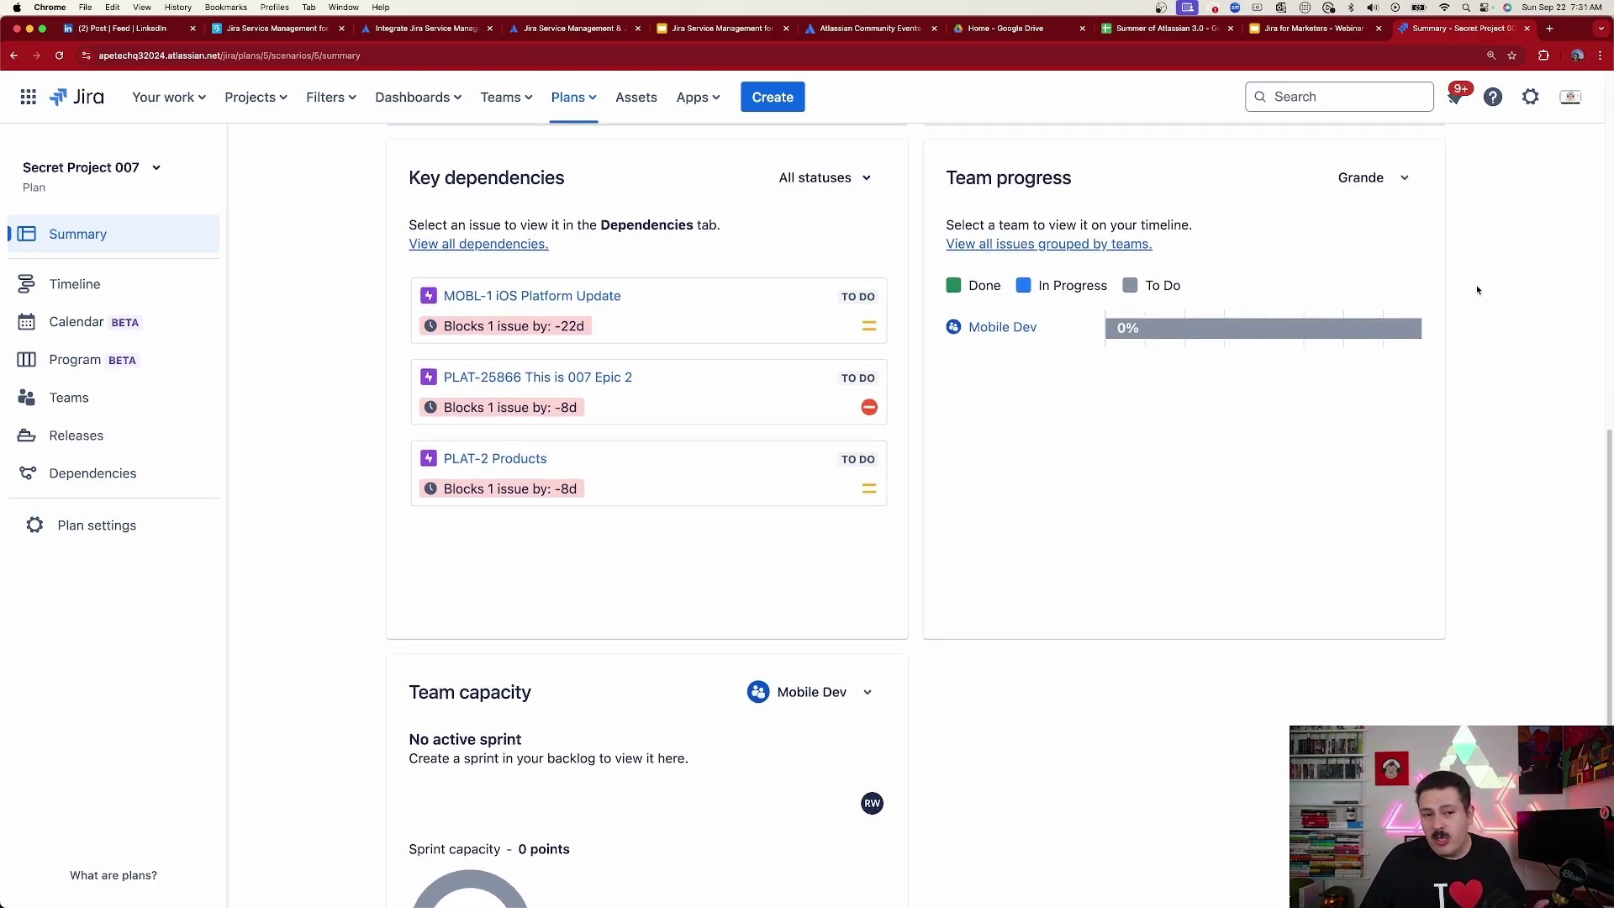
scroll(1477, 289, down, 1)
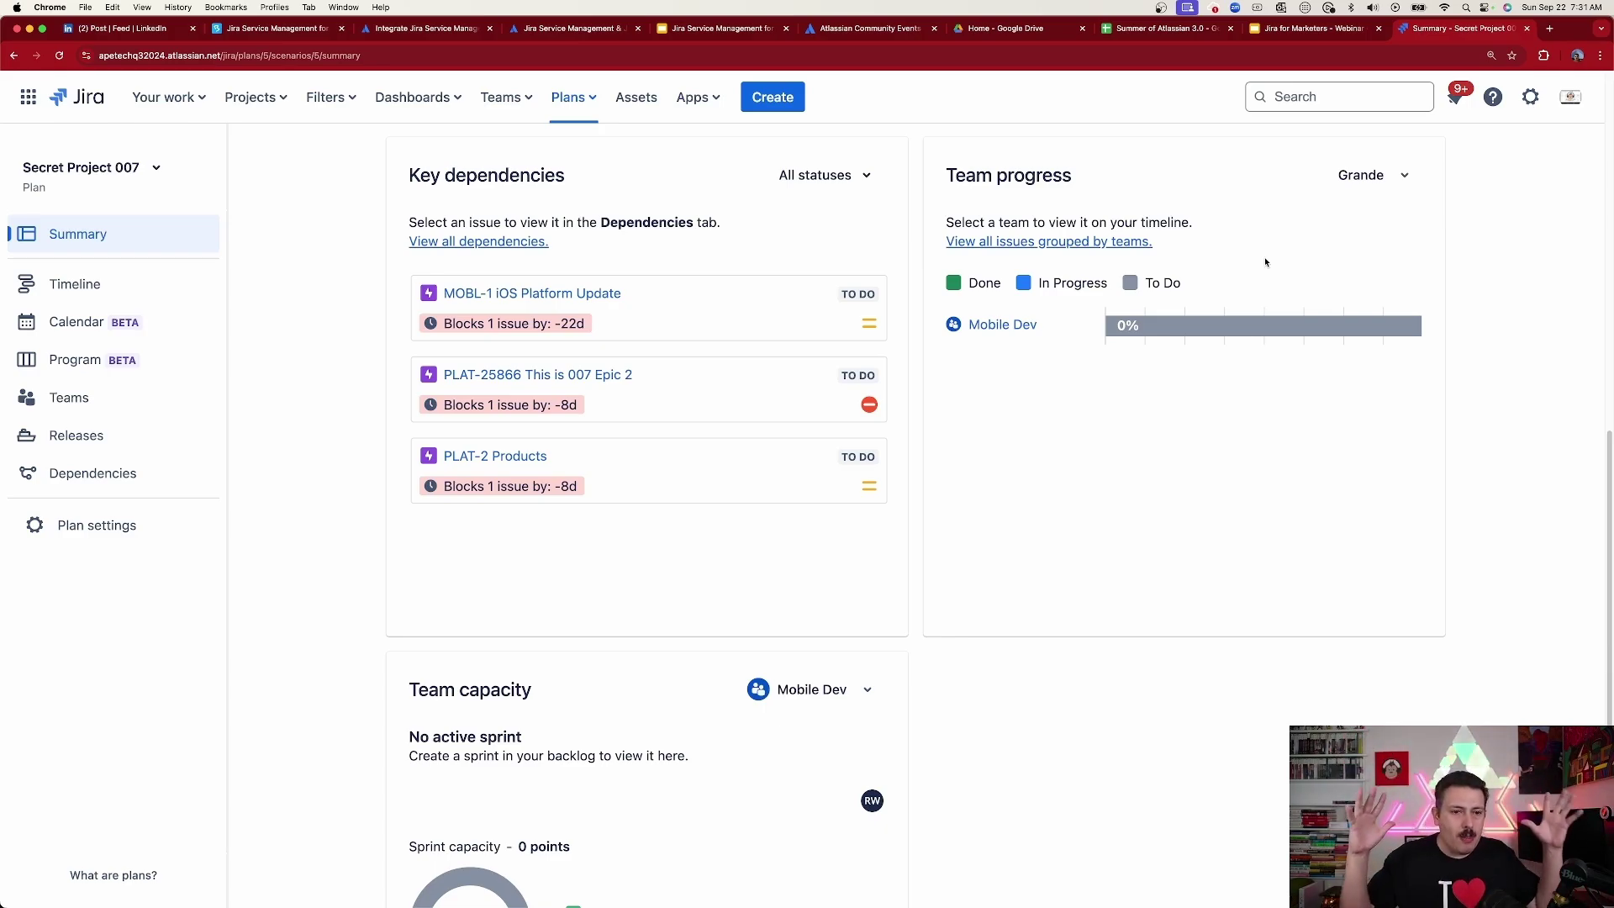
click(1377, 178)
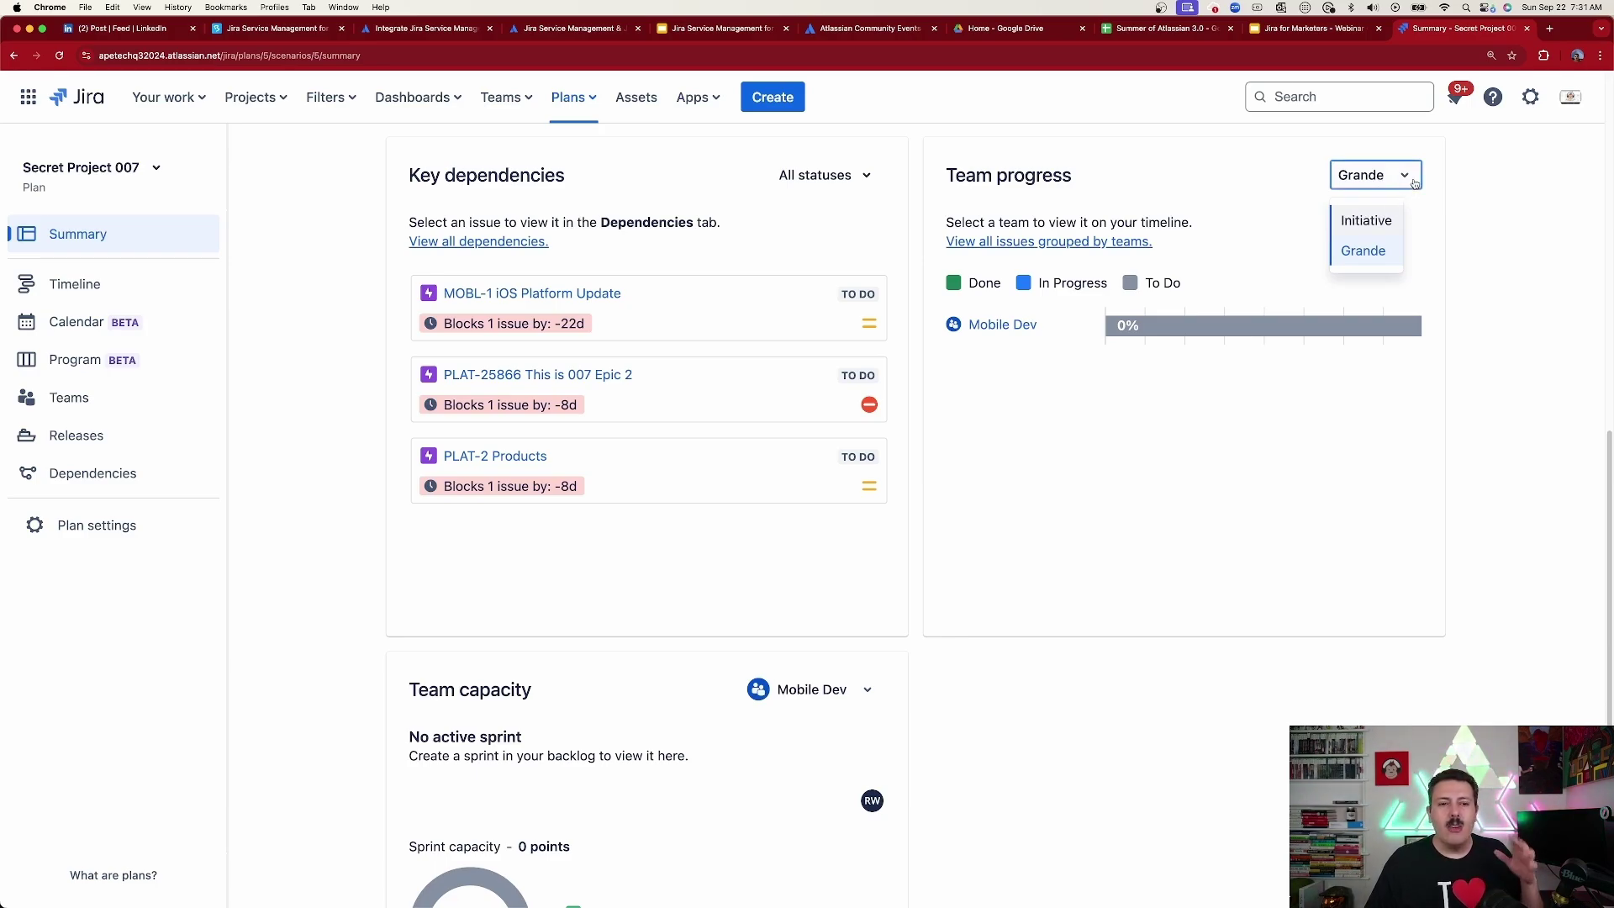
click(1413, 185)
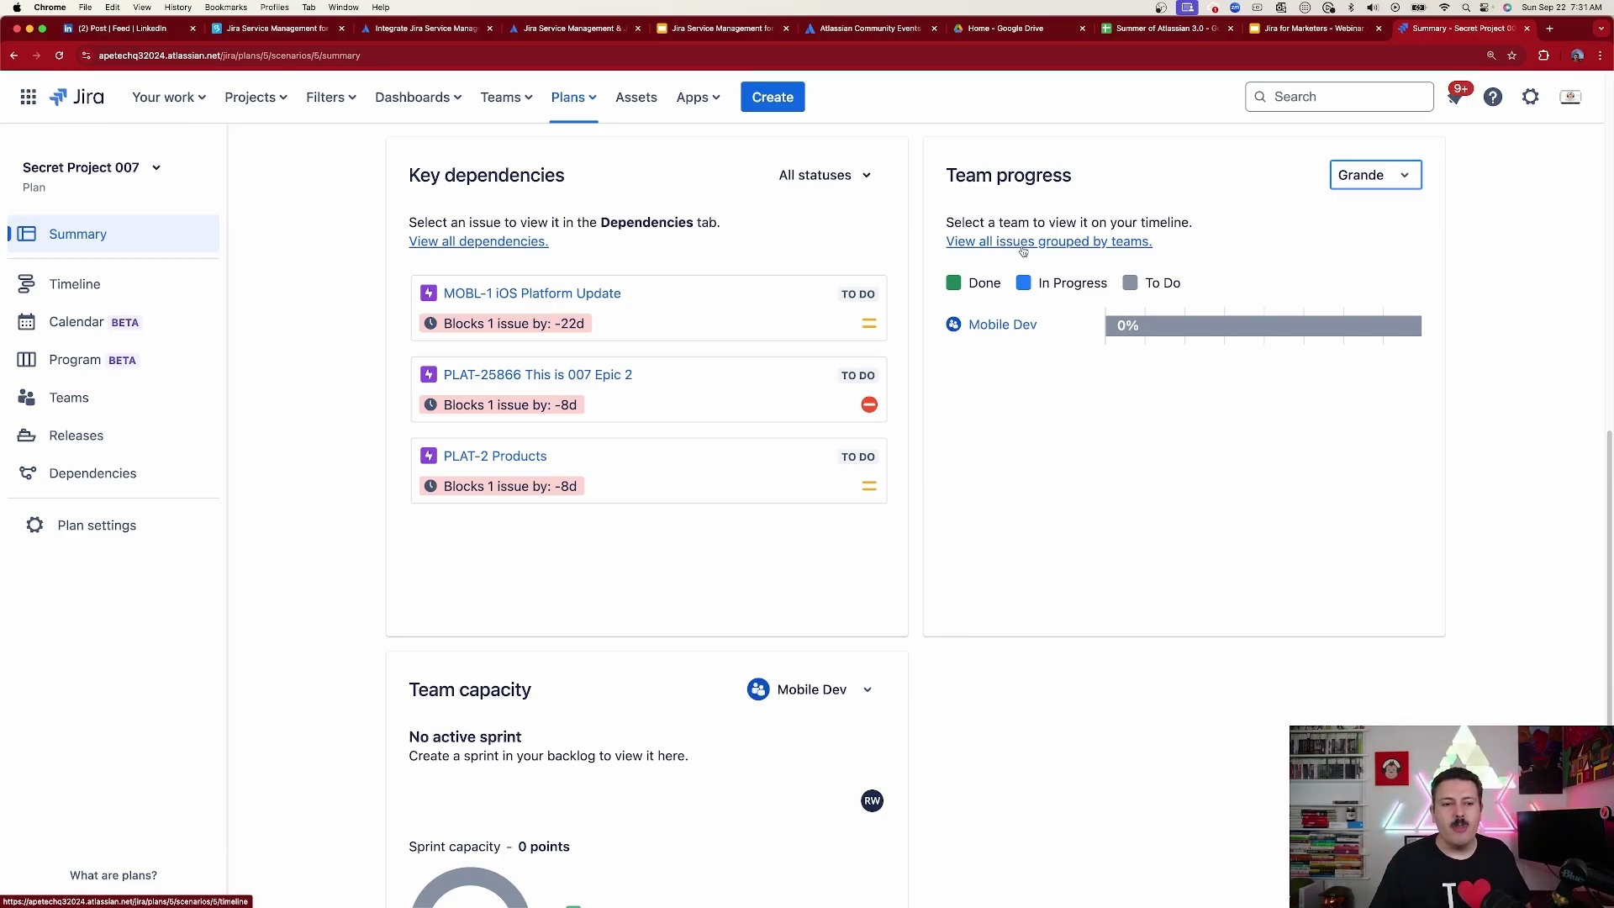
scroll(1022, 251, down, 1)
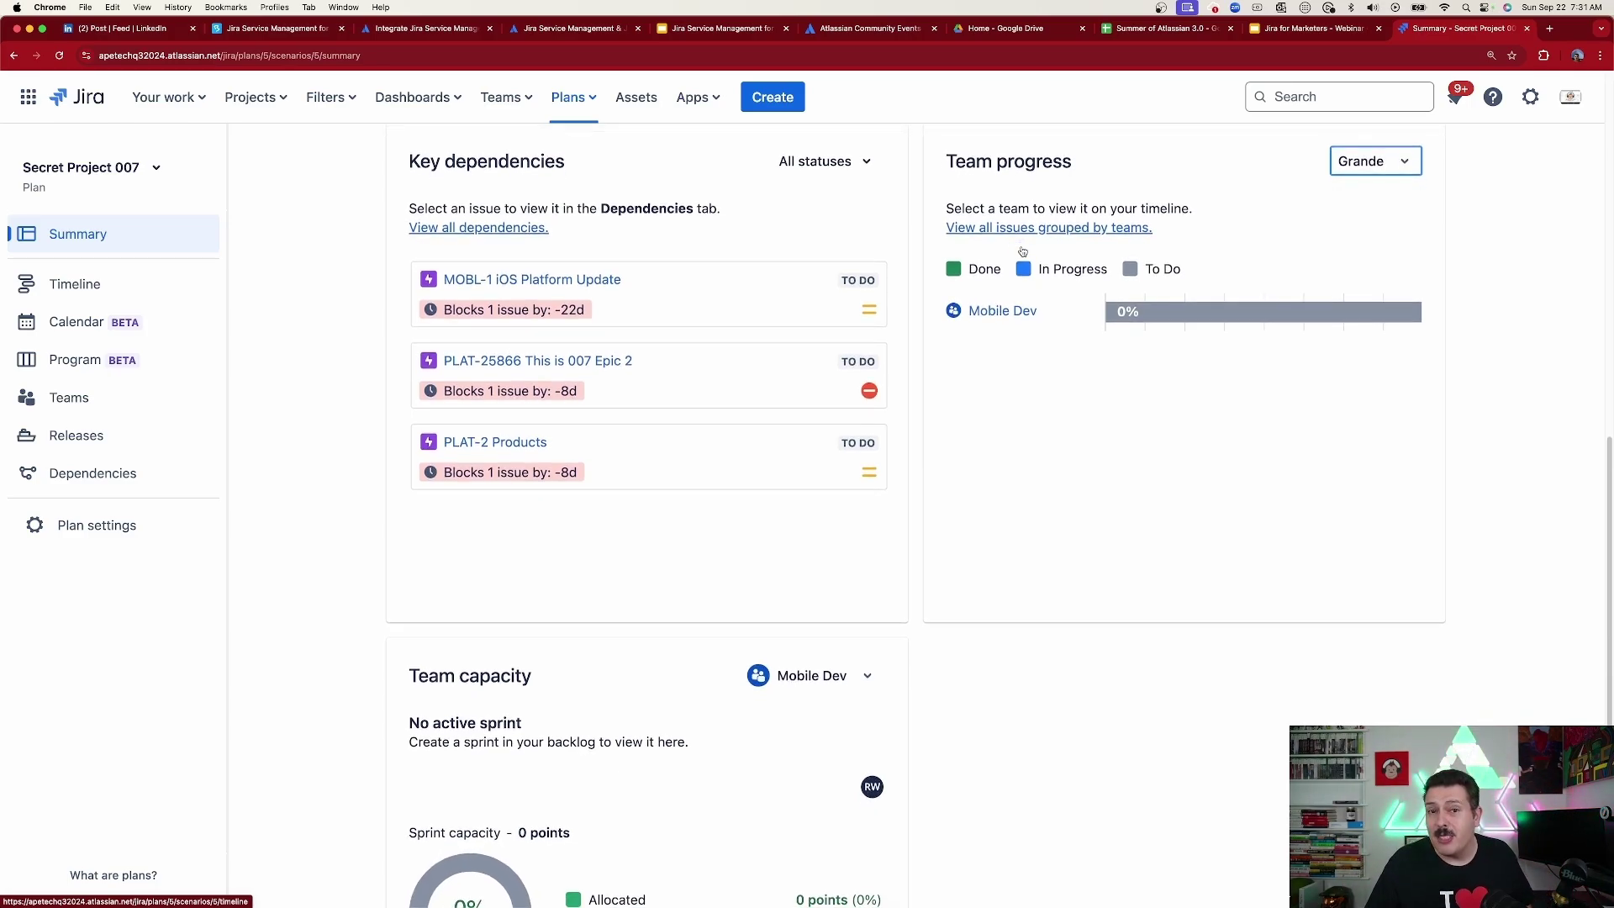
scroll(1020, 250, down, 5)
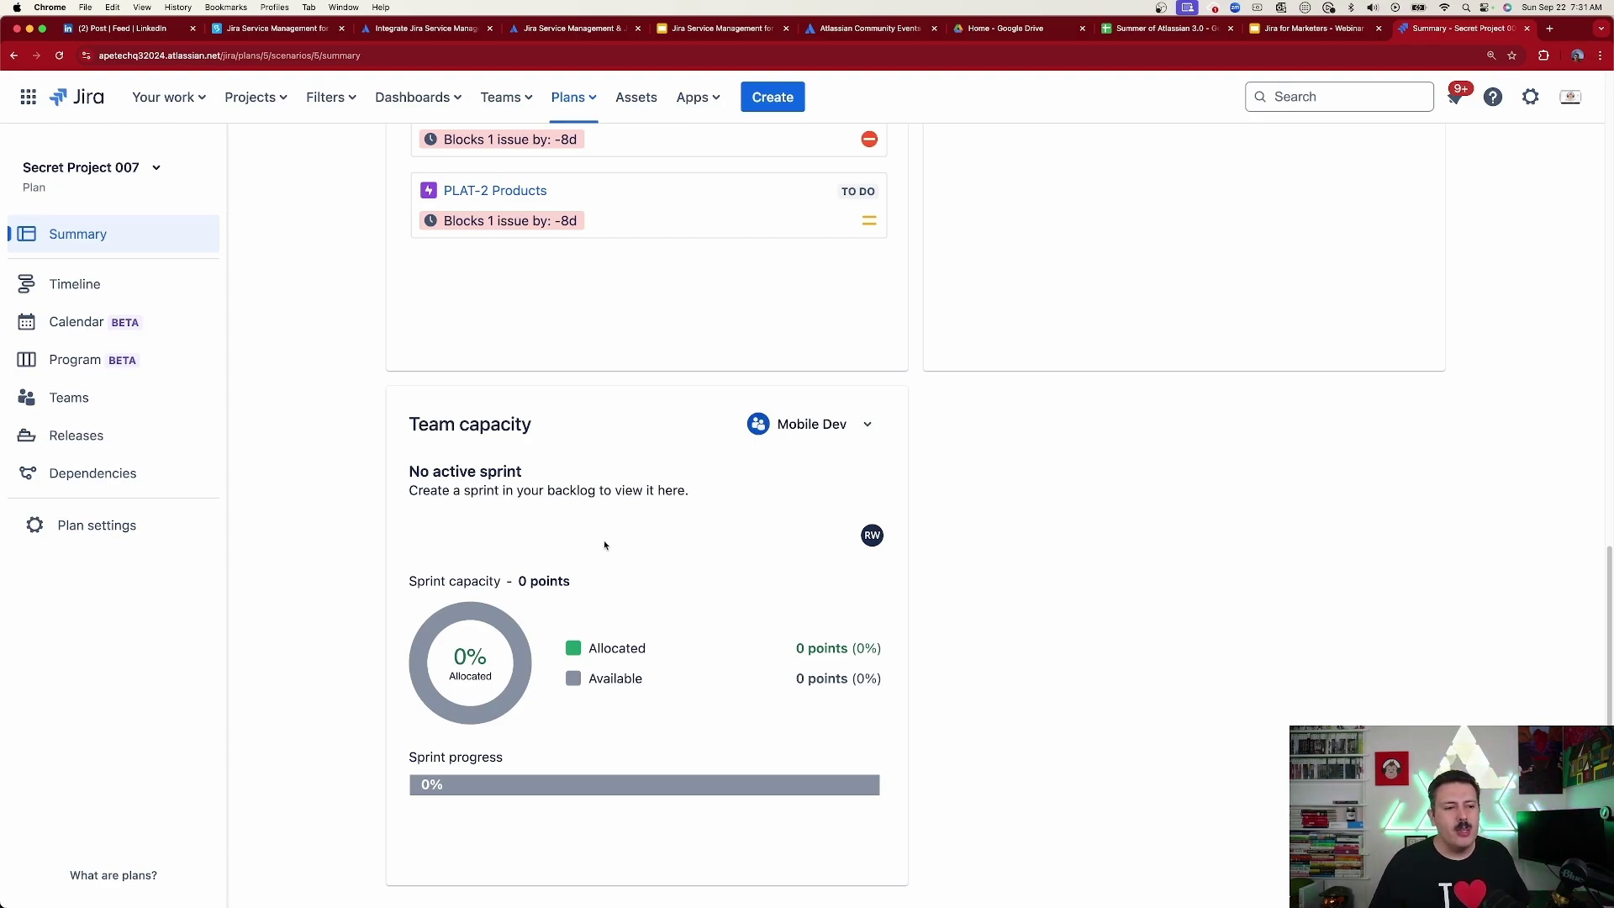
click(812, 424)
click(814, 424)
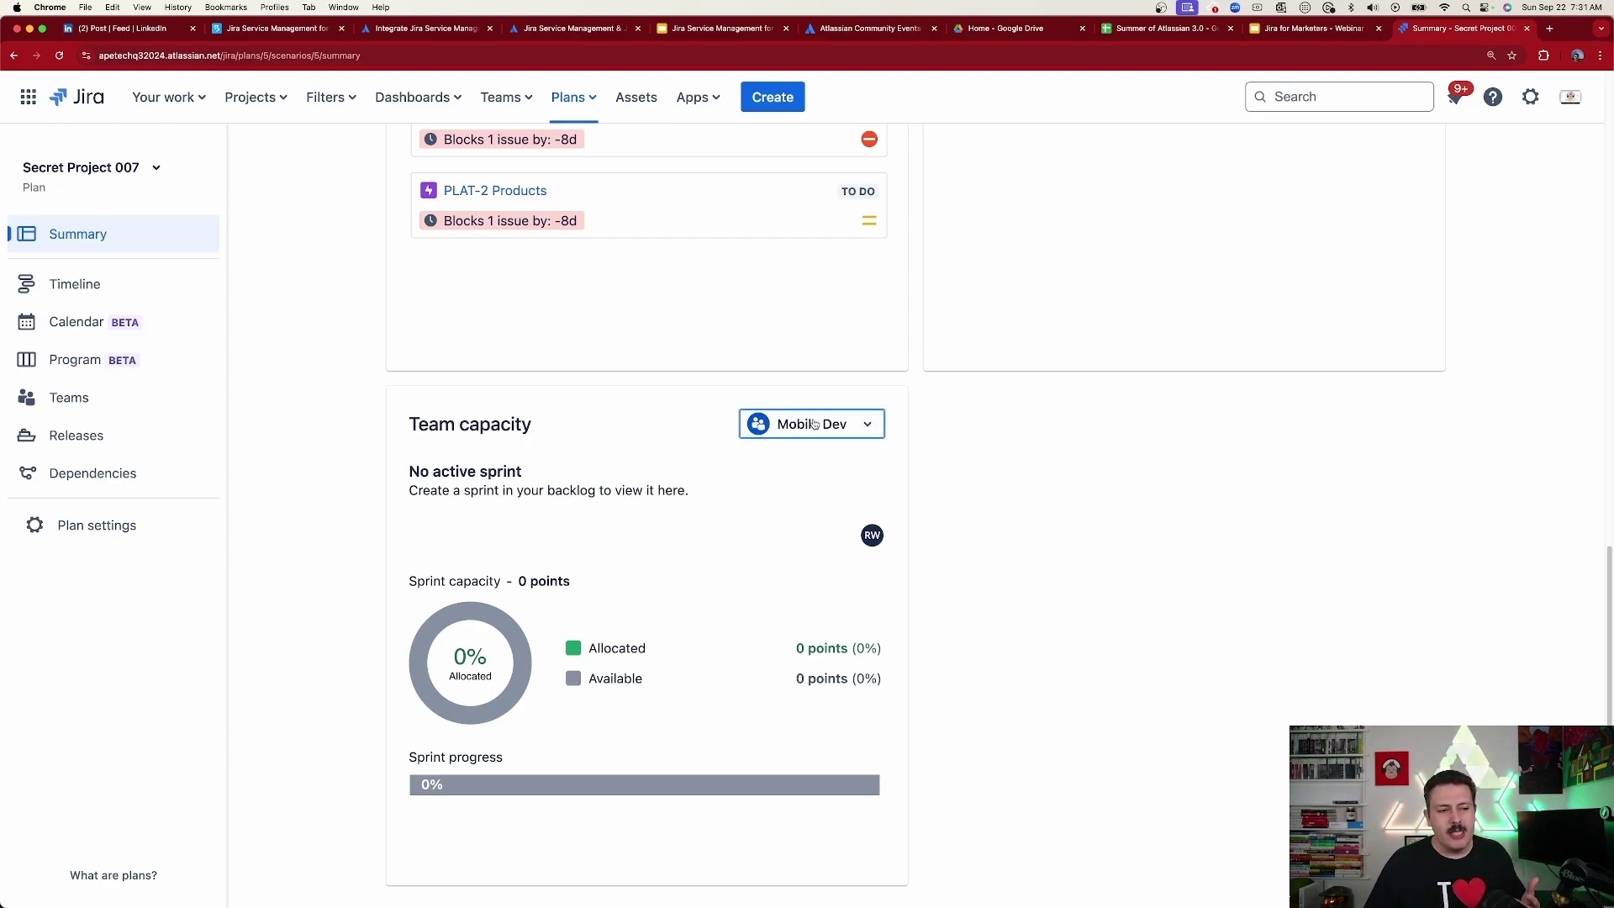